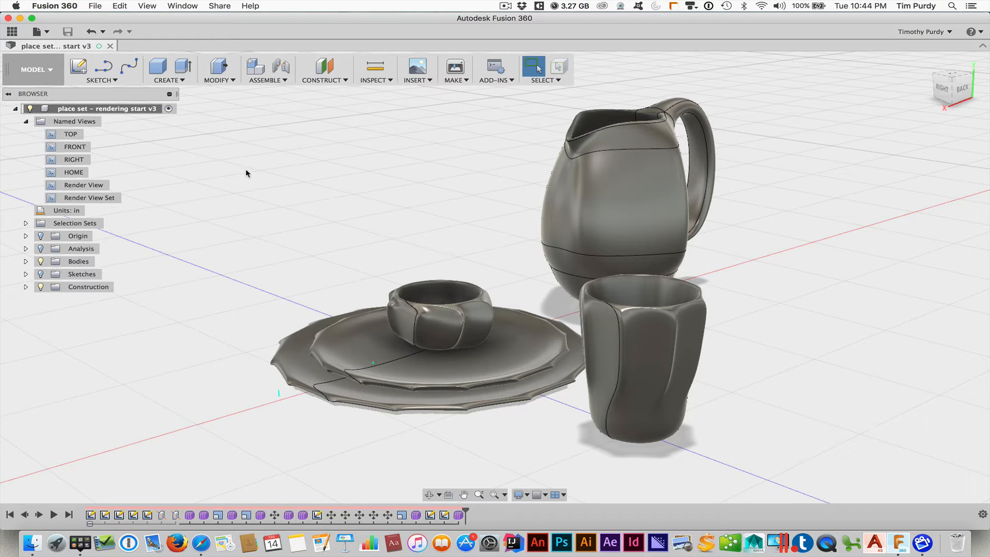
# Browse the project files up to Assignment 2, look into its tutorial examples folder, and close the file list
pyautogui.click(12, 31)
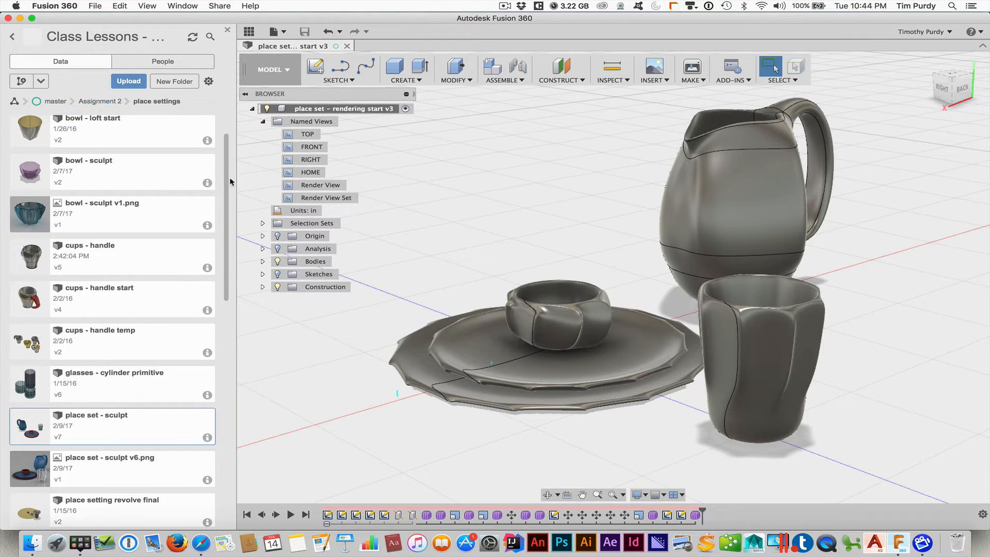
pyautogui.moveTo(227, 173); pyautogui.dragTo(201, 137)
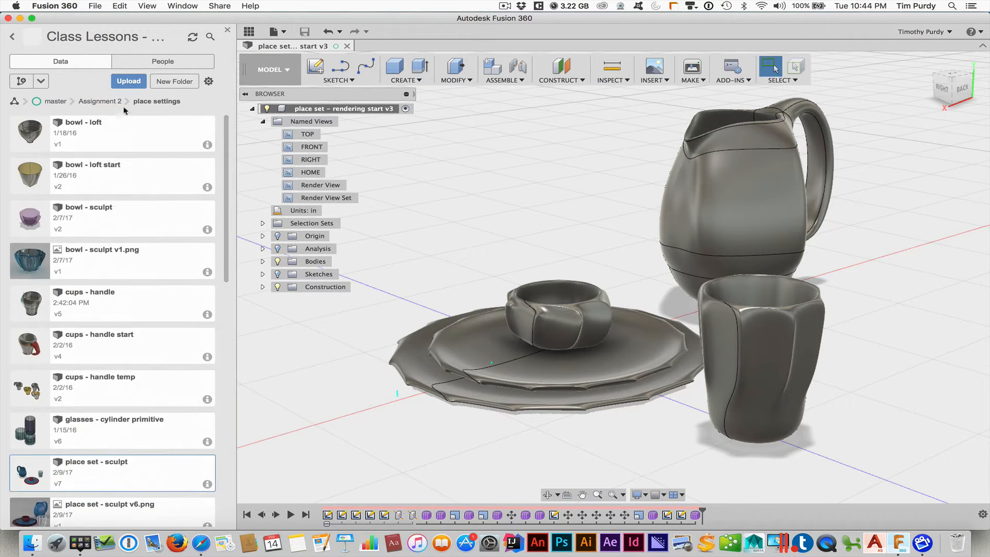
pyautogui.click(99, 101)
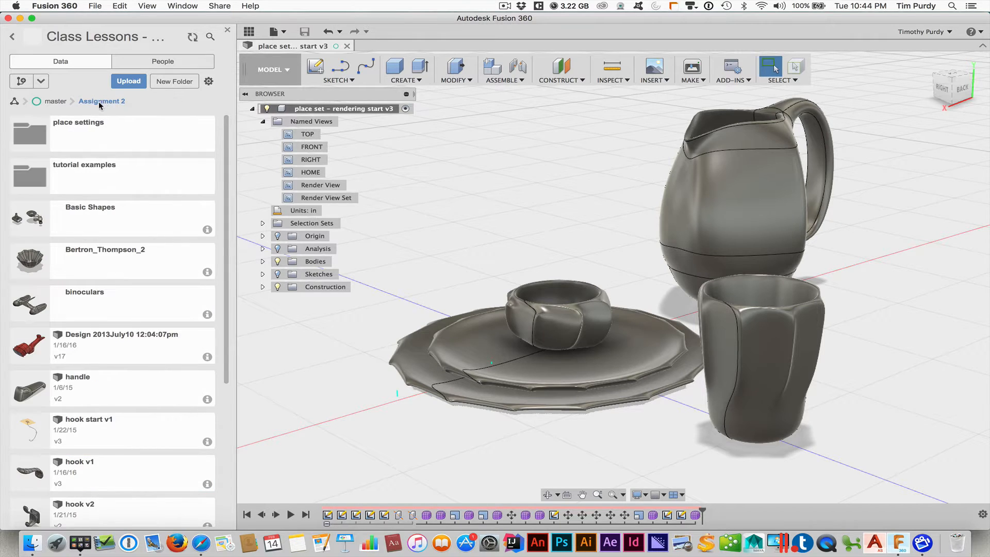
pyautogui.click(104, 175)
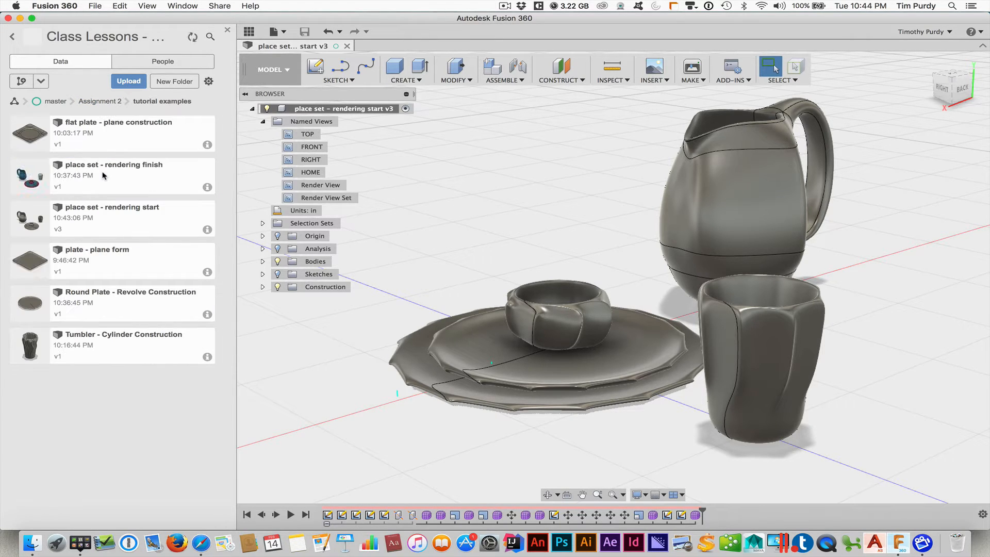
pyautogui.click(249, 32)
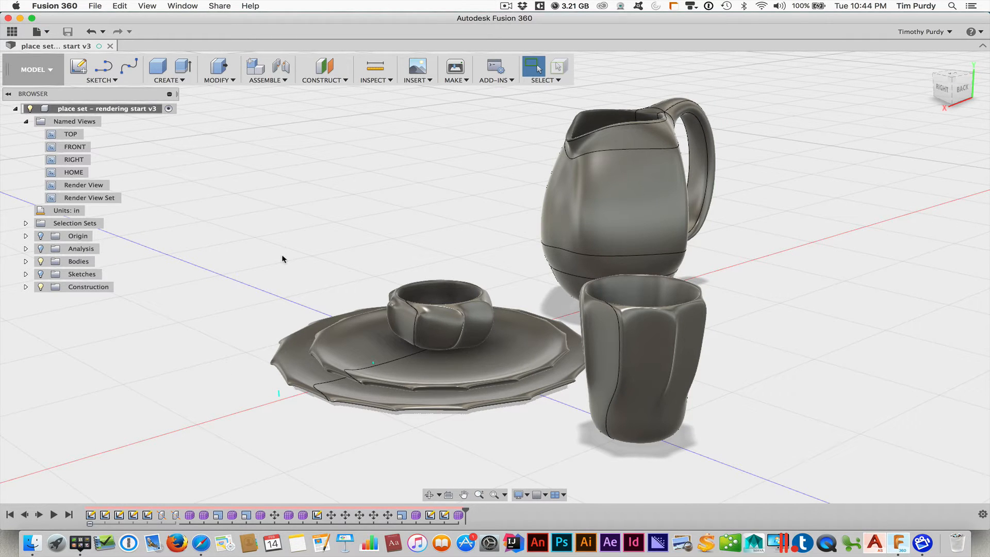
# Switch to the Render workspace, review the appearances available for the place setting, and close the Appearance settings
pyautogui.click(29, 71)
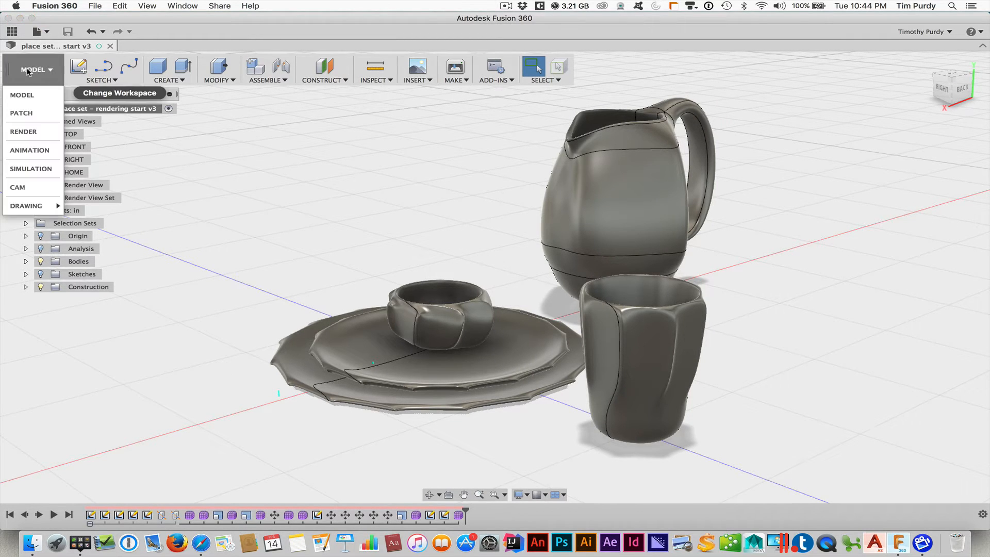
pyautogui.click(22, 131)
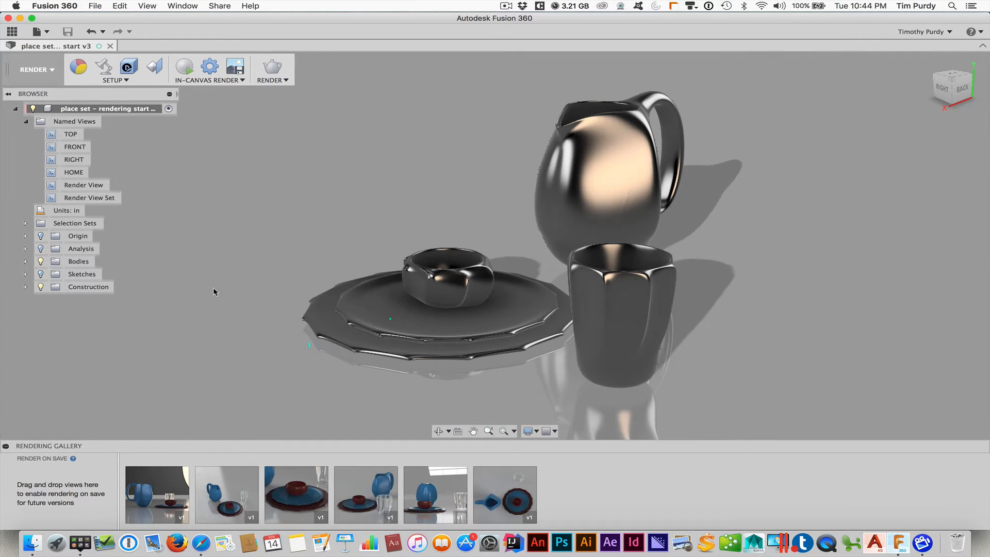
pyautogui.click(78, 67)
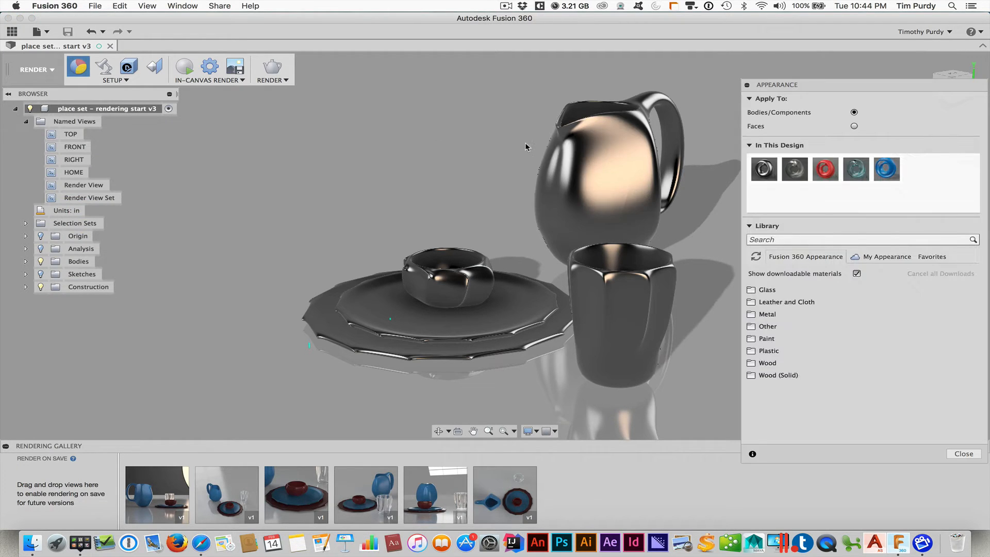
pyautogui.click(32, 70)
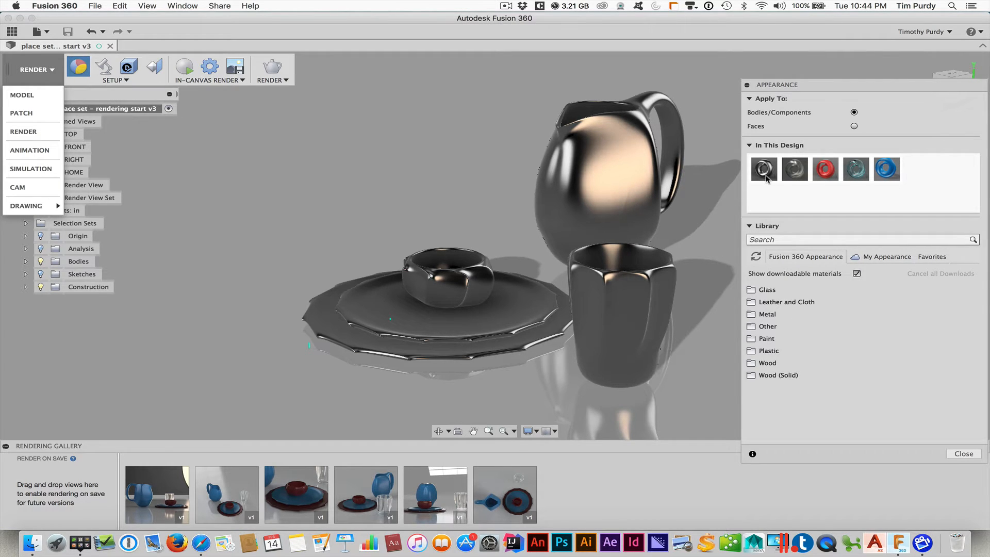
pyautogui.click(466, 160)
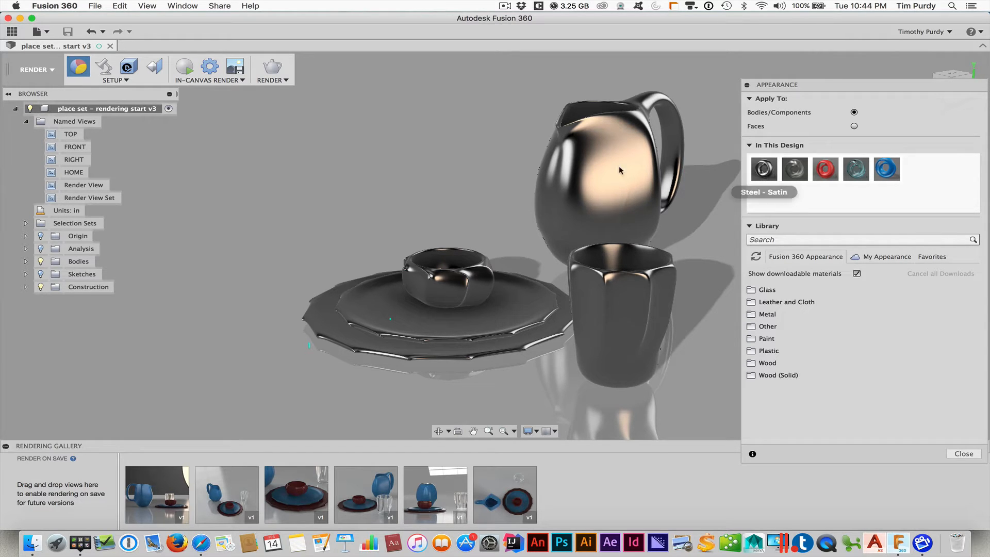
pyautogui.rightClick(341, 173)
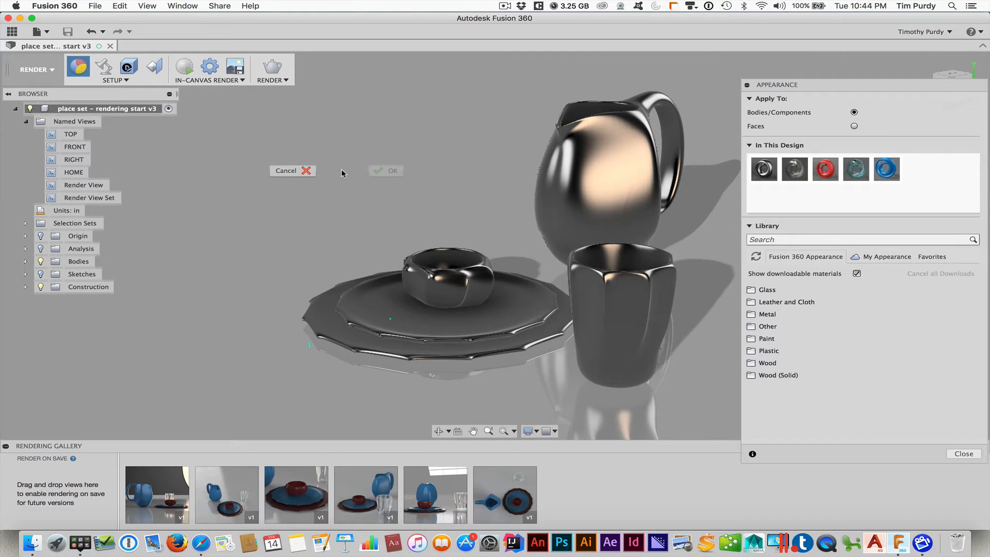
pyautogui.click(222, 139)
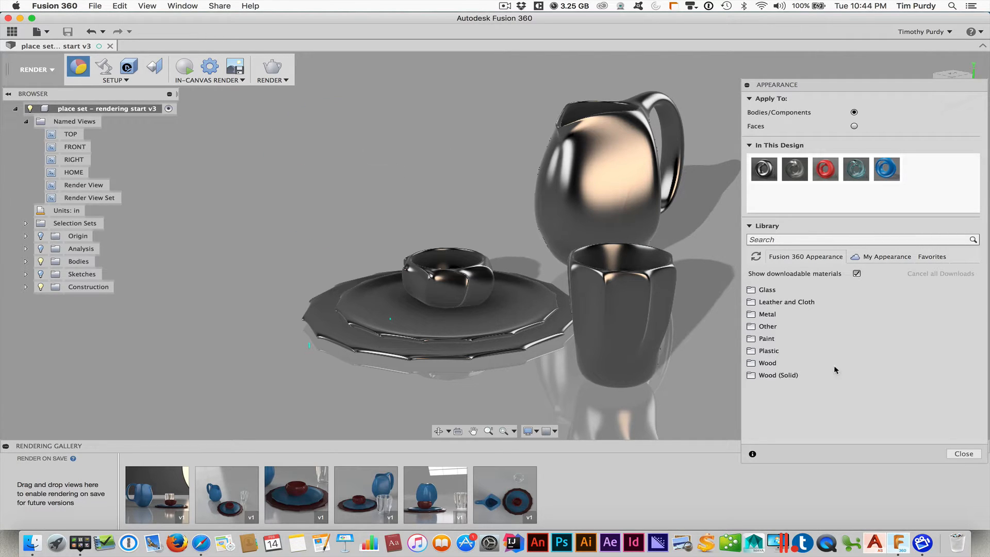
pyautogui.click(974, 454)
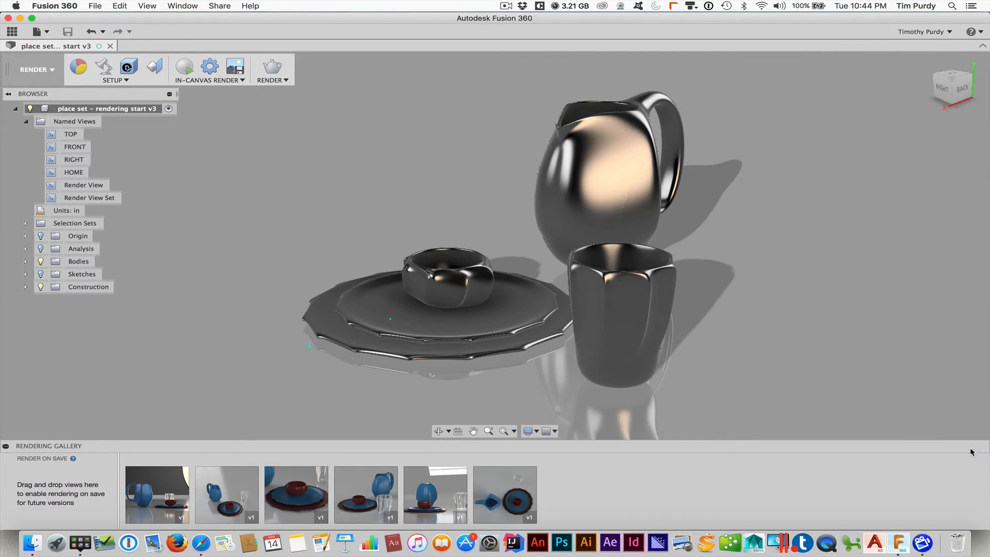
# Return to the Model workspace, review the Appearance settings there, and close them
pyautogui.click(40, 72)
pyautogui.click(31, 95)
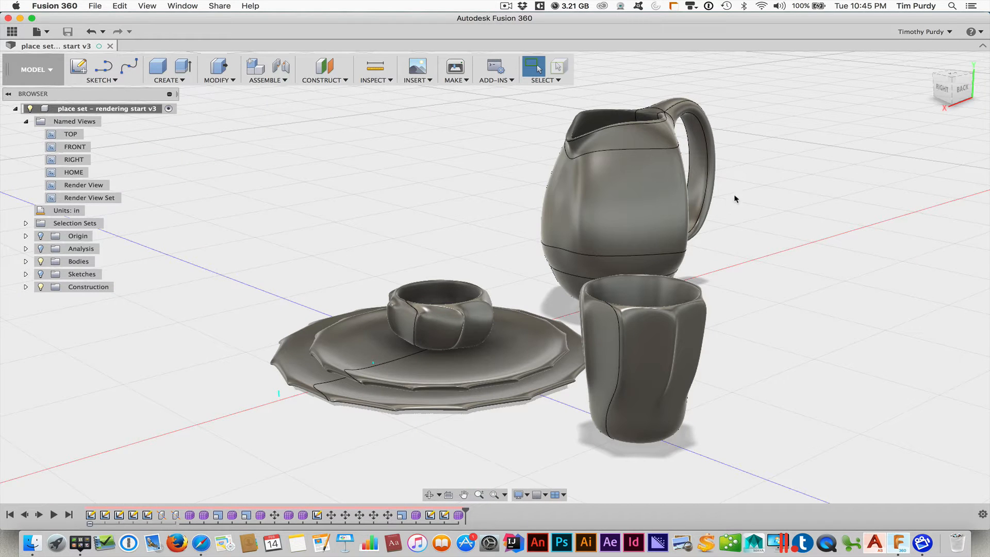
pyautogui.rightClick(758, 187)
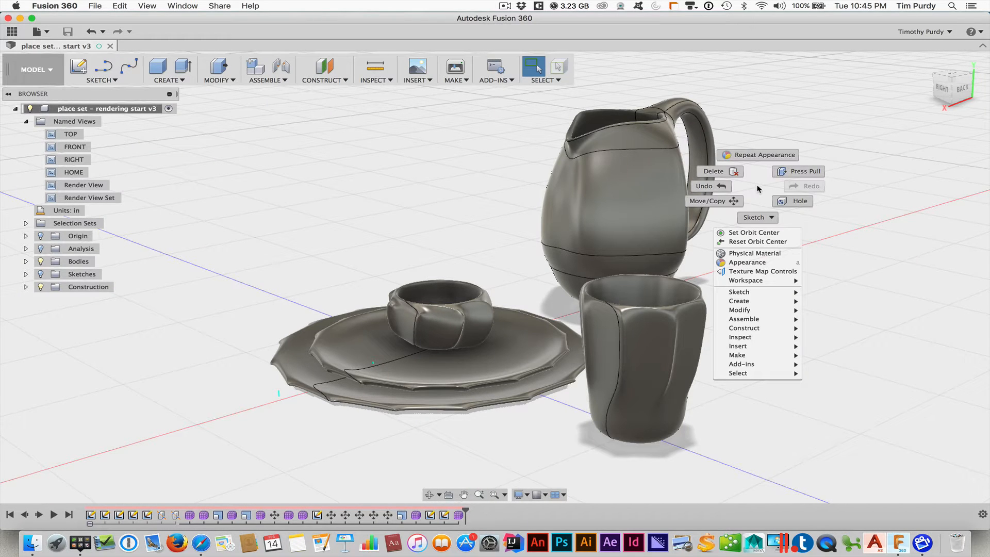
pyautogui.click(753, 263)
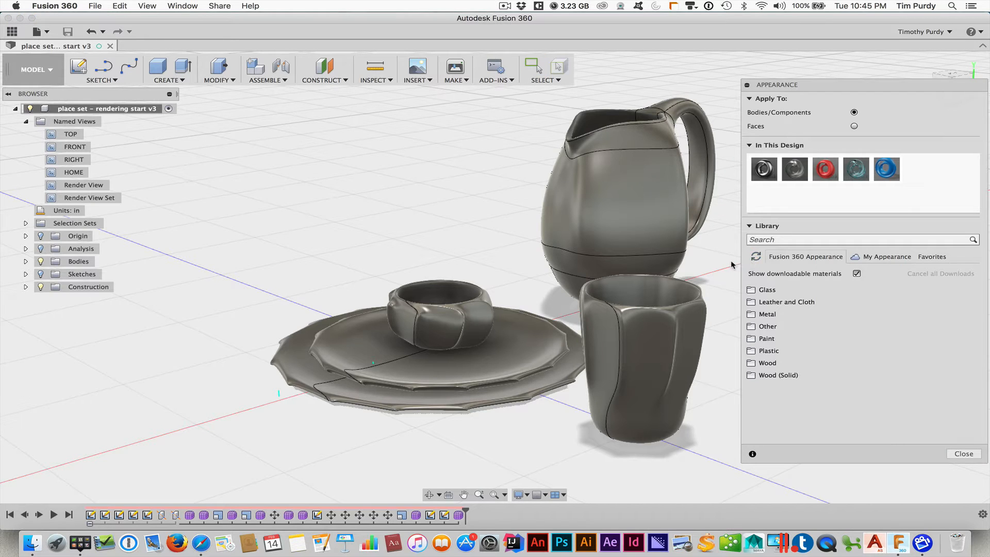
pyautogui.rightClick(715, 239)
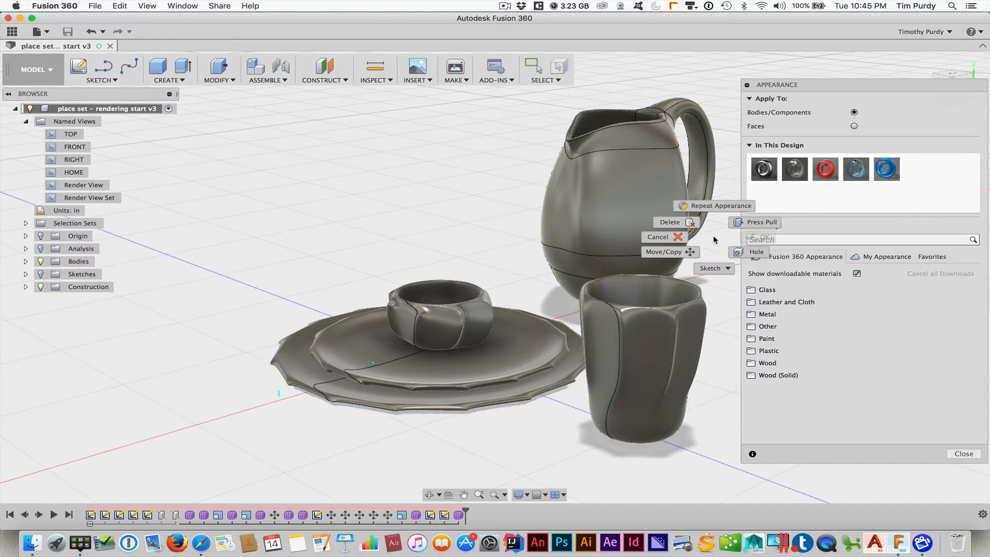
pyautogui.click(714, 239)
pyautogui.click(963, 453)
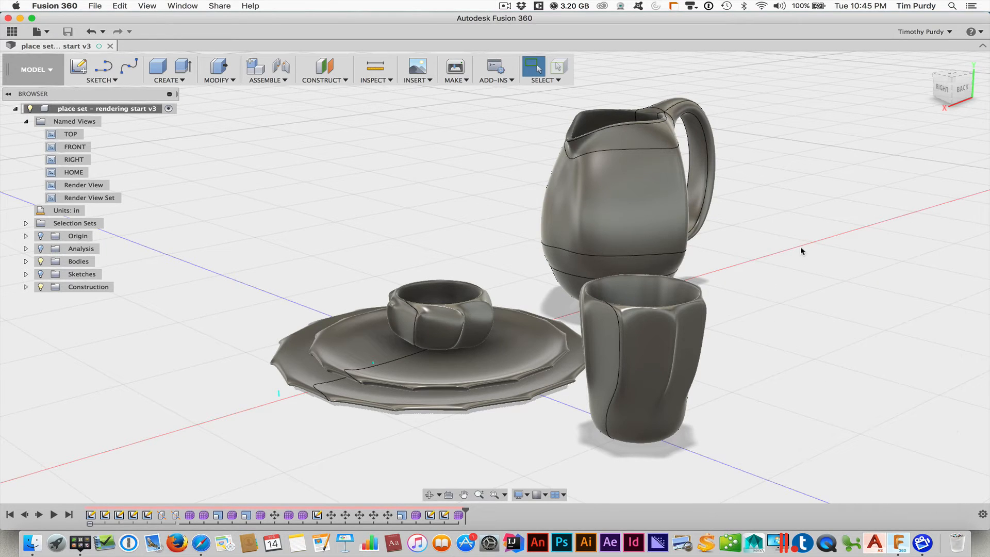
# Review the Physical Material library categories for the design and close the library
pyautogui.rightClick(802, 251)
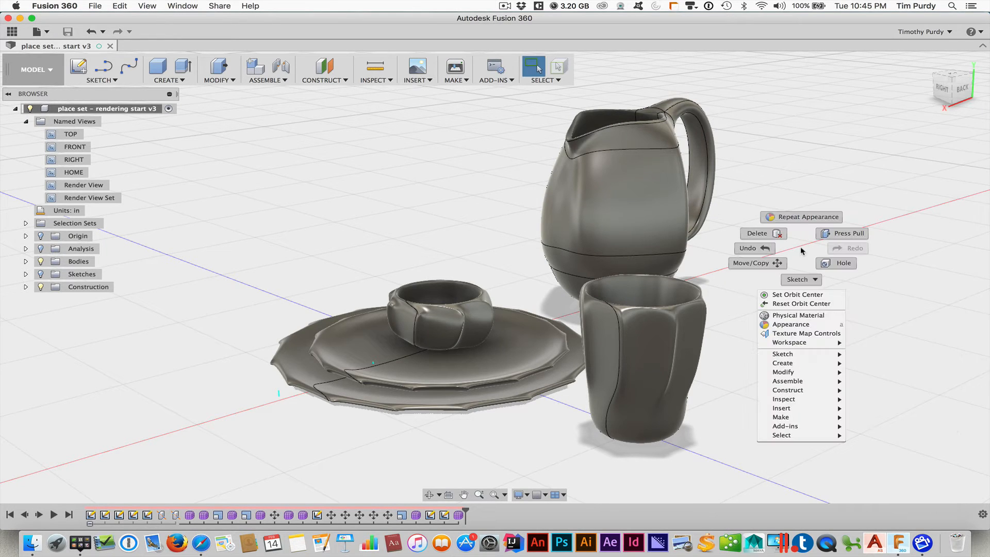
pyautogui.click(797, 315)
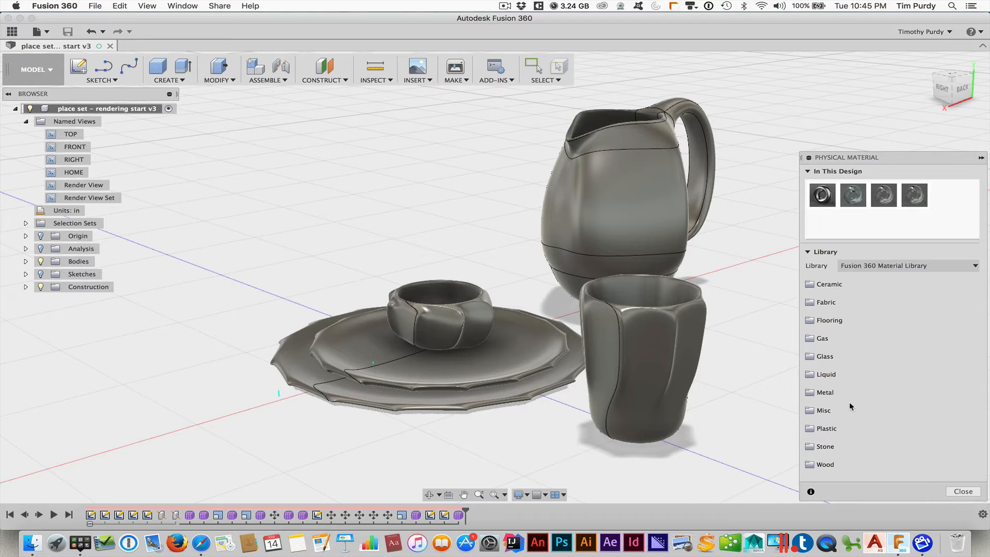
pyautogui.click(962, 493)
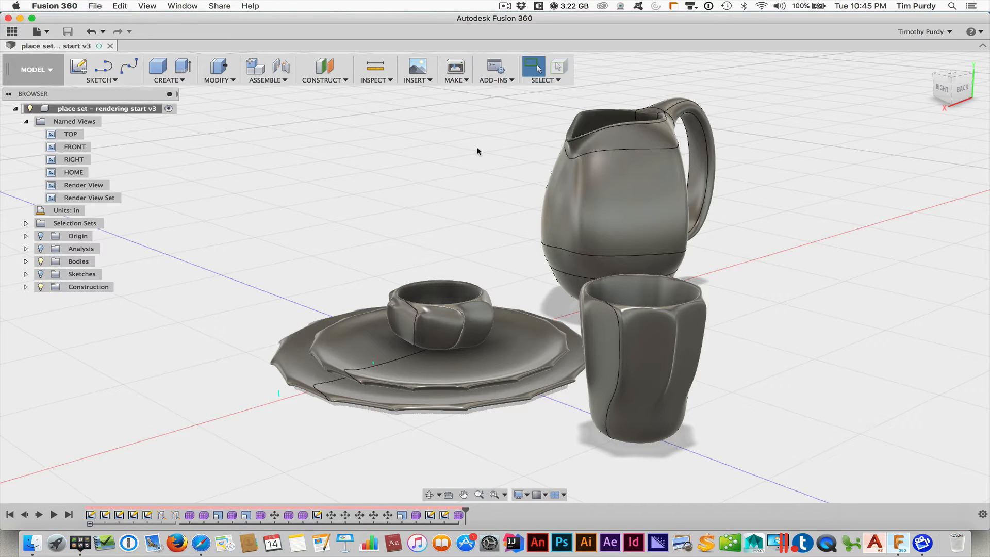
# Switch to the Render workspace and open the Appearance settings
pyautogui.click(34, 69)
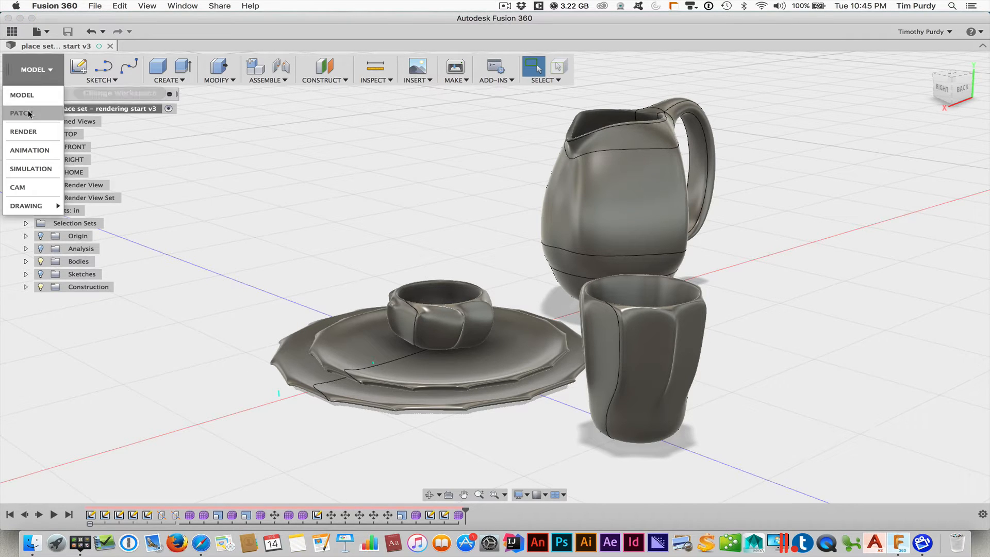
pyautogui.click(24, 131)
pyautogui.rightClick(848, 219)
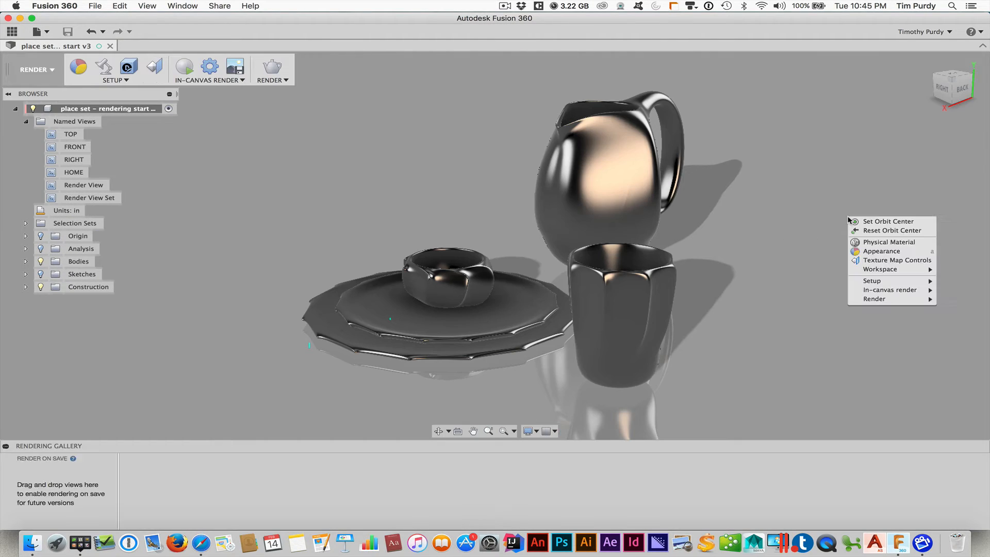
pyautogui.click(861, 251)
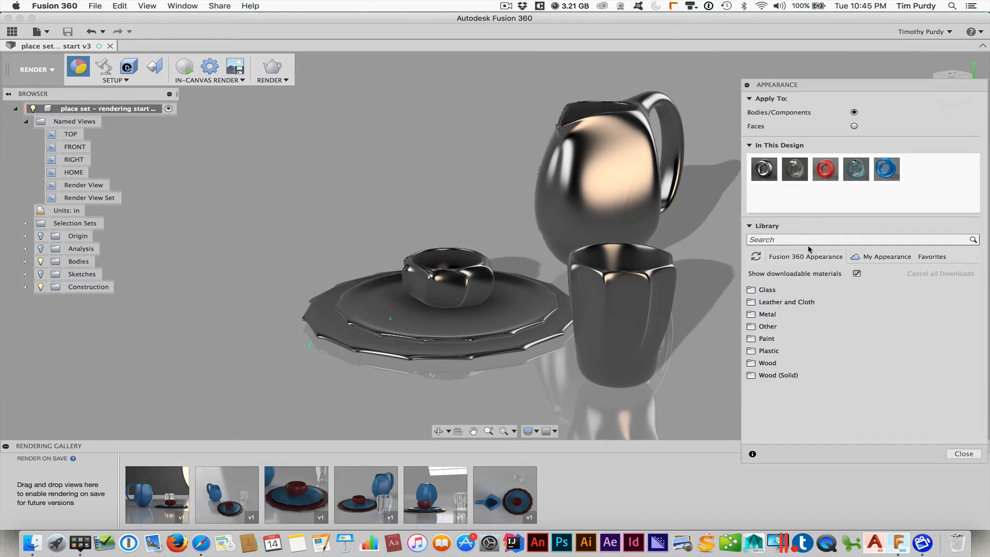
# Search the appearance library for "red" and "wax", list the Fusion 360 wax appearances, and clear the search
pyautogui.click(779, 238)
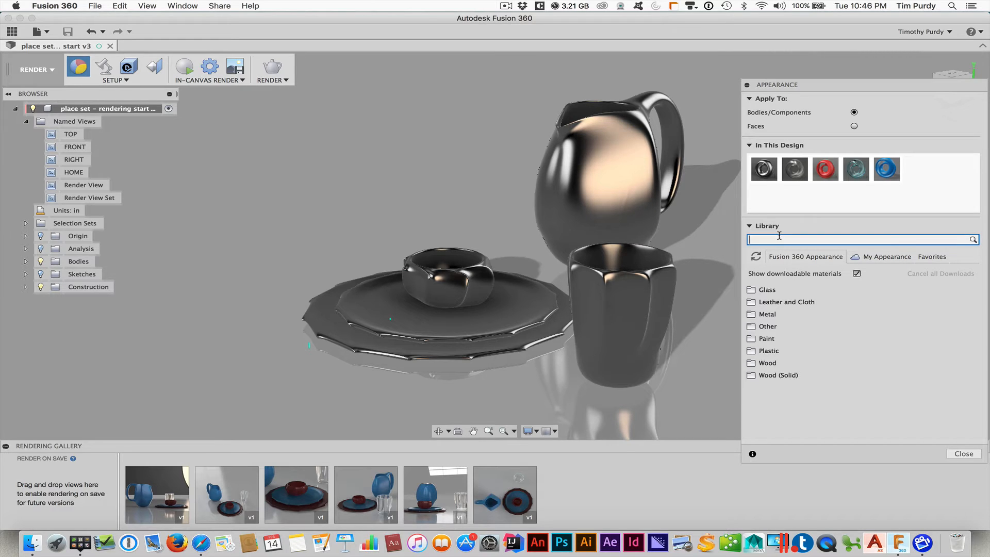
pyautogui.write('red')
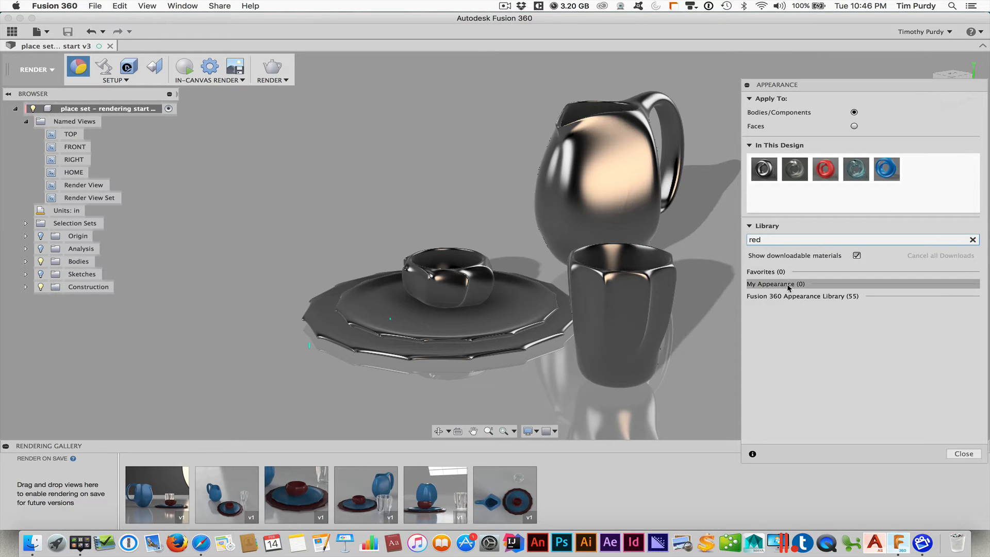
pyautogui.moveTo(770, 239); pyautogui.dragTo(737, 239)
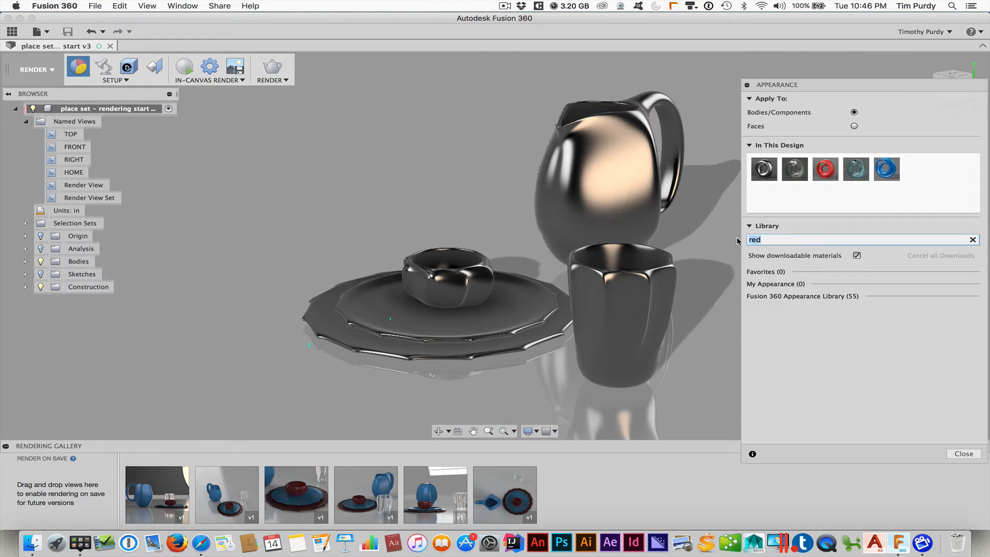
pyautogui.write('wax')
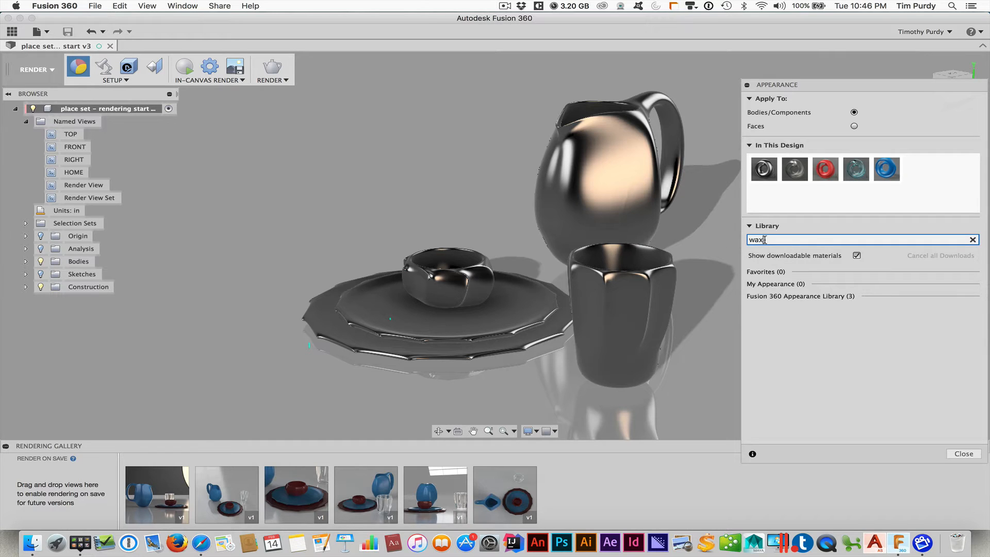
pyautogui.click(817, 296)
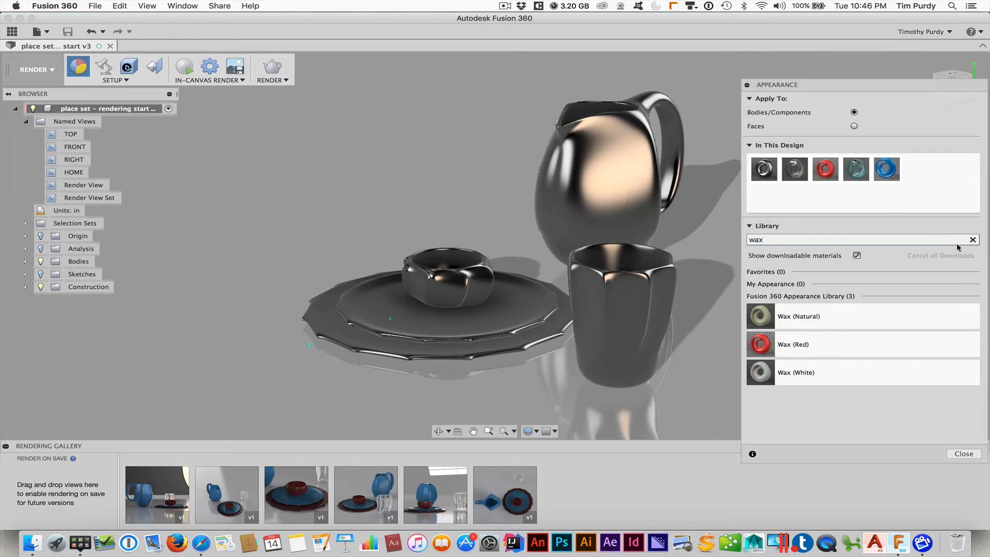
pyautogui.click(972, 240)
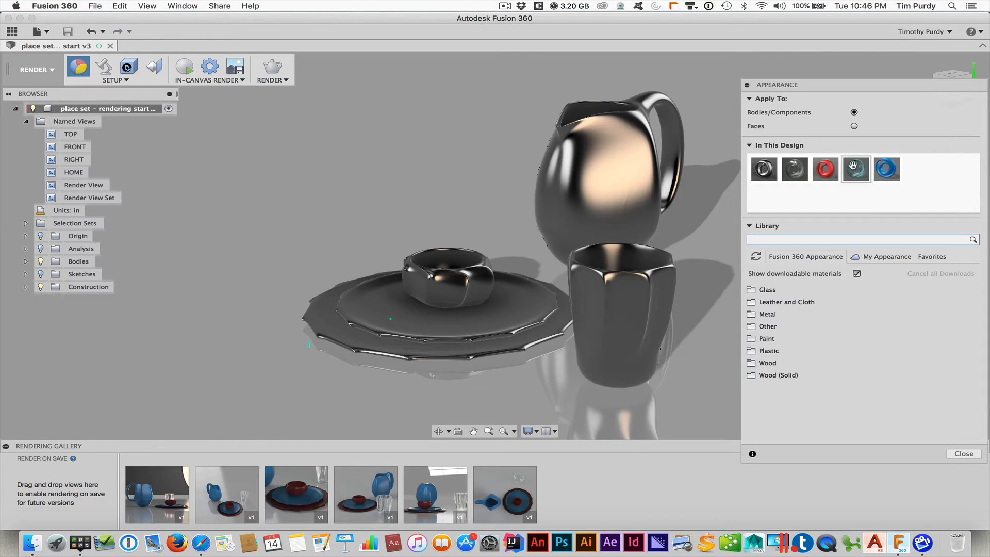
# Download the Plastic - Texture - Random appearance from the textured plastics and apply it to the tumbler
pyautogui.click(779, 346)
pyautogui.click(783, 375)
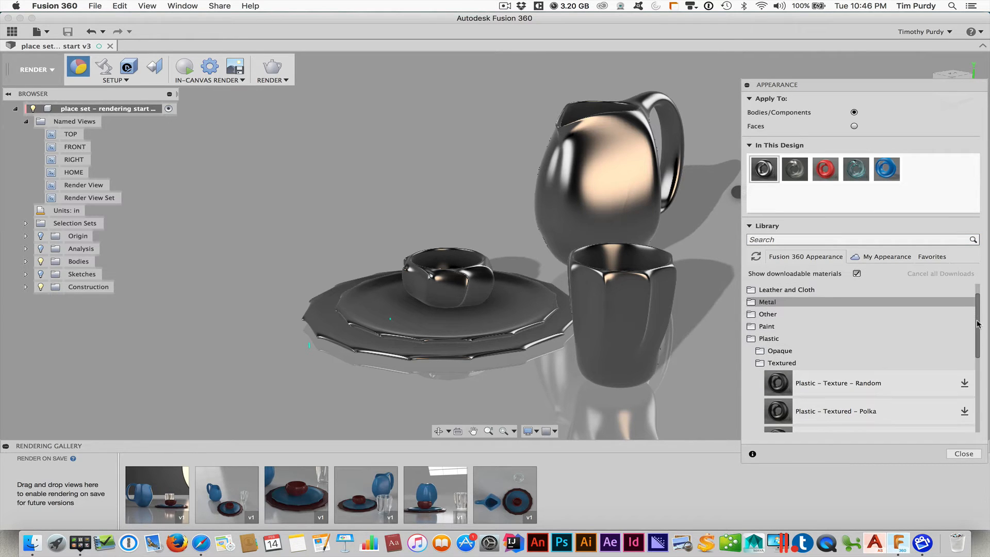
pyautogui.scroll(-2, 824, 351)
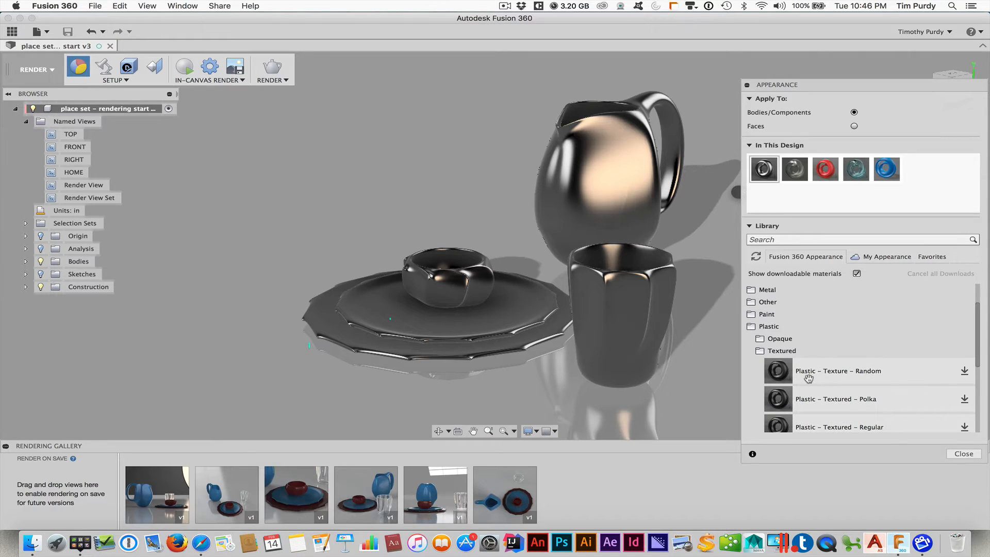
pyautogui.click(964, 373)
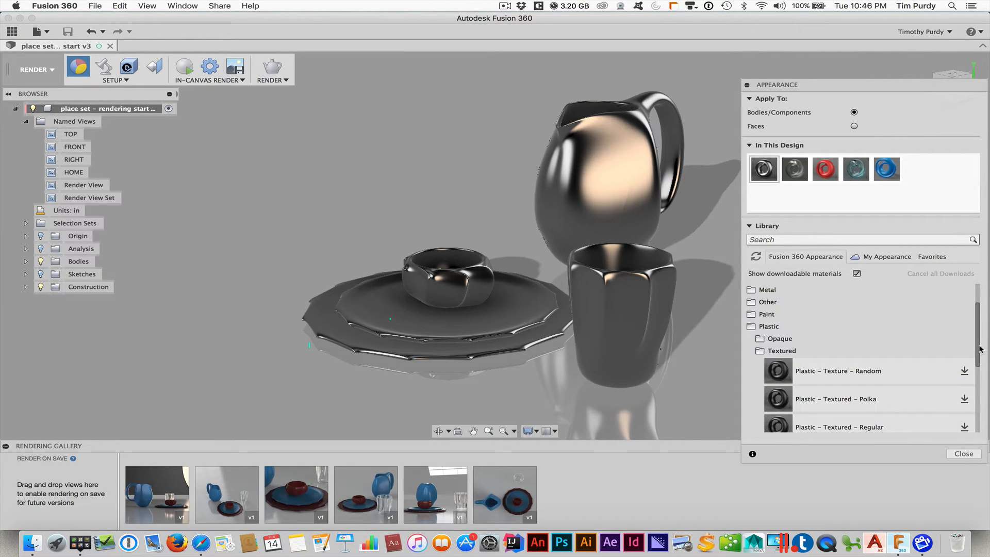
pyautogui.moveTo(979, 350); pyautogui.dragTo(977, 378)
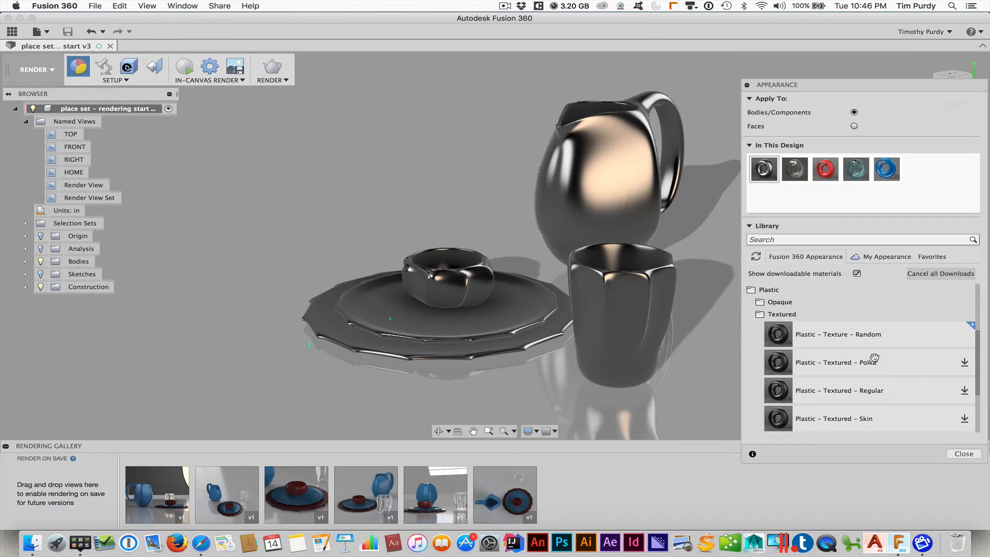
pyautogui.moveTo(787, 338); pyautogui.dragTo(619, 315)
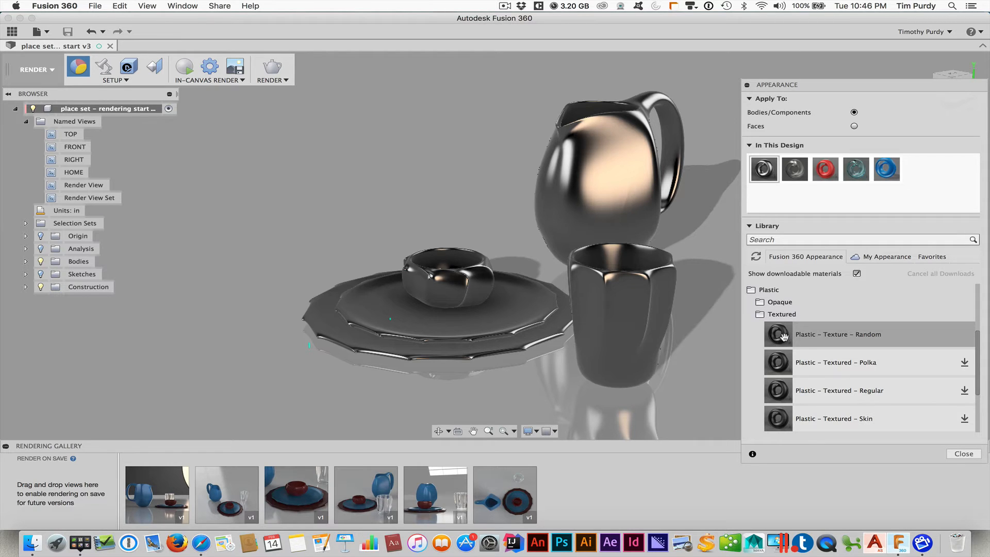
pyautogui.moveTo(785, 339); pyautogui.dragTo(641, 308)
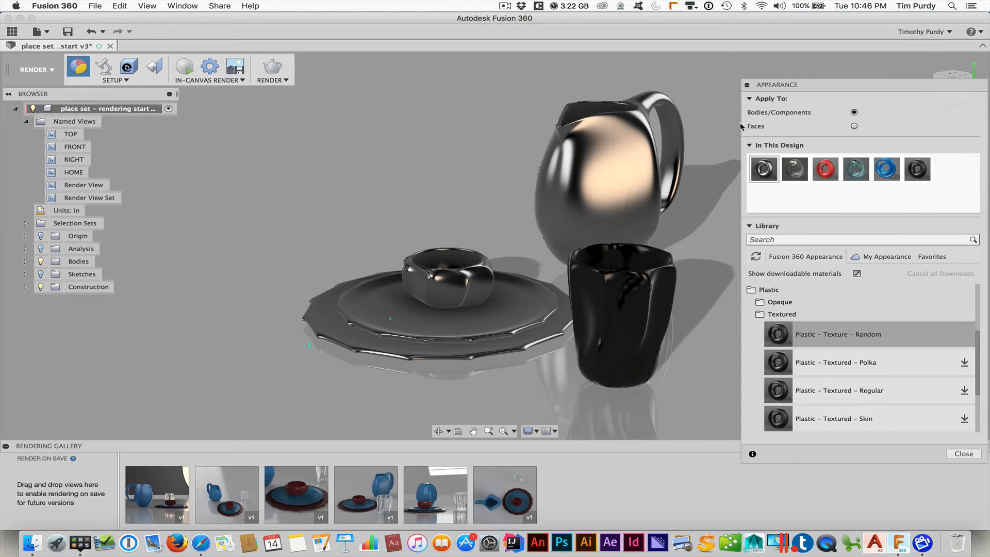
# Apply the red wax appearance to only the middle face of the pitcher's body
pyautogui.click(854, 127)
pyautogui.moveTo(825, 169); pyautogui.dragTo(633, 287)
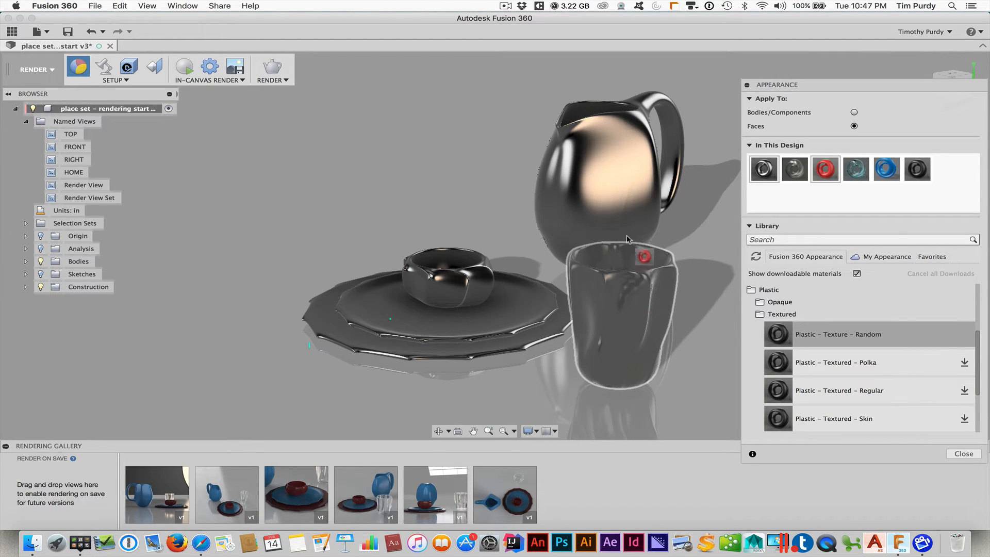
pyautogui.moveTo(627, 238); pyautogui.dragTo(622, 185)
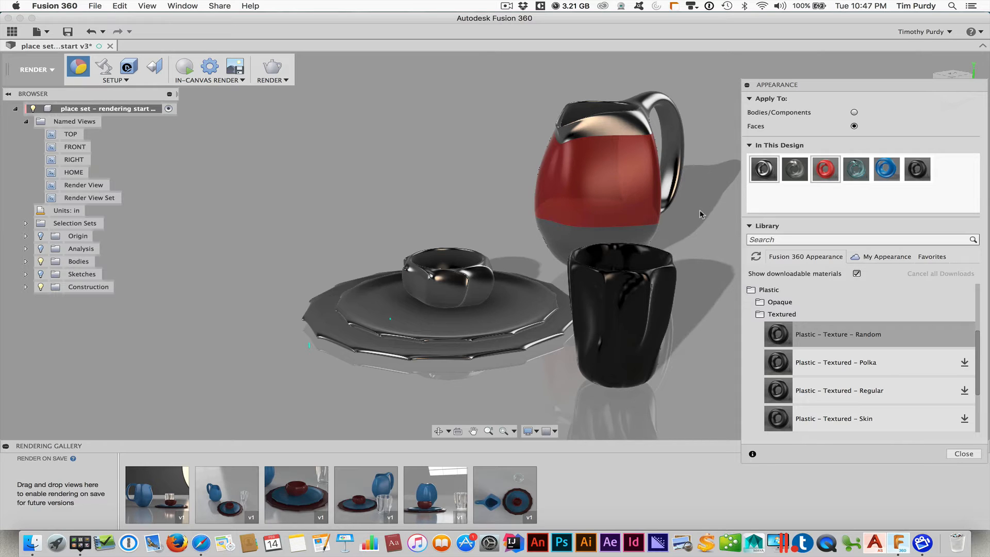
# Apply whole-body appearances to the dishes: red wax on the large plate and bowl, Wax Blue on the small plate
pyautogui.click(854, 112)
pyautogui.moveTo(824, 169); pyautogui.dragTo(330, 308)
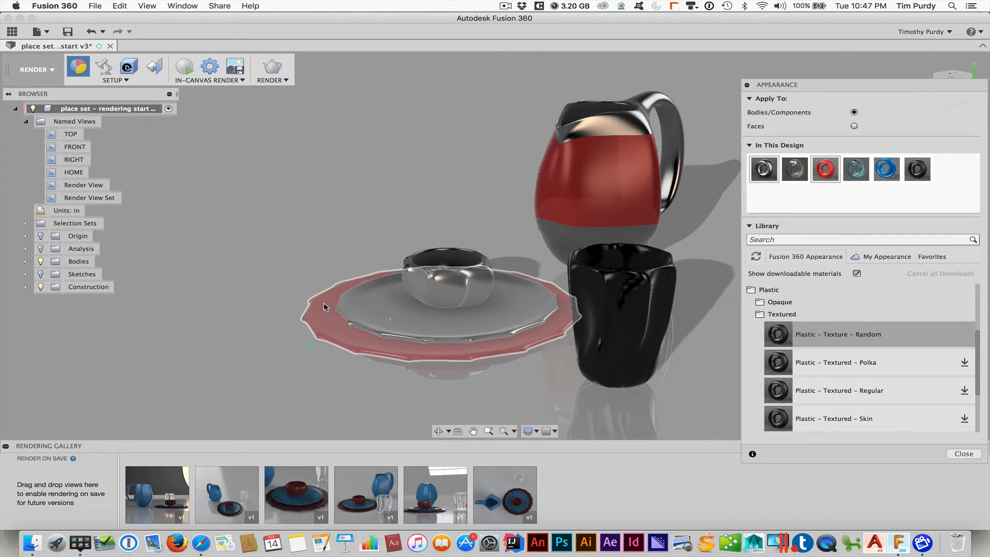
pyautogui.moveTo(885, 175); pyautogui.dragTo(444, 315)
pyautogui.moveTo(832, 166); pyautogui.dragTo(471, 267)
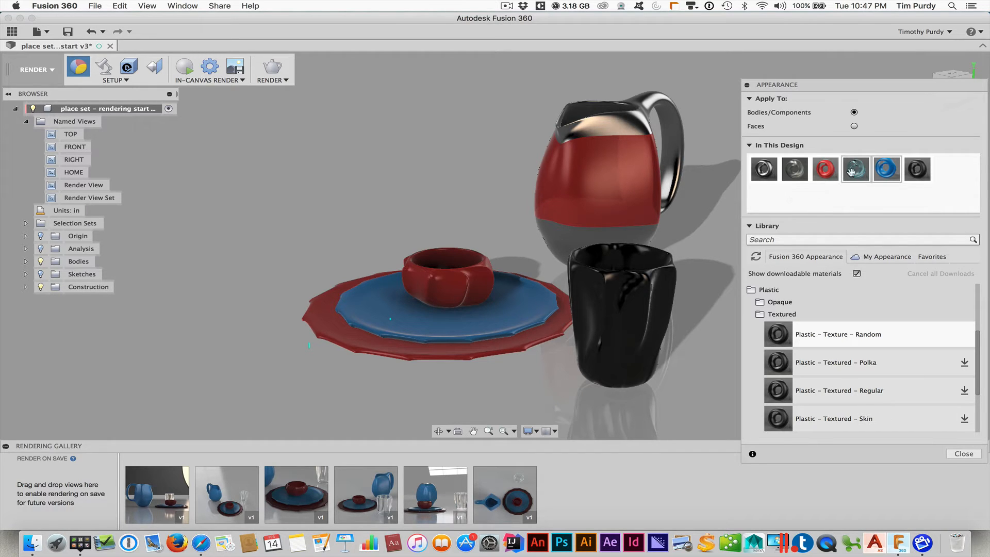
# Apply a glass appearance to the tumbler and Wax Blue to the whole pitcher, removing the pitcher's face appearances
pyautogui.moveTo(853, 167); pyautogui.dragTo(621, 315)
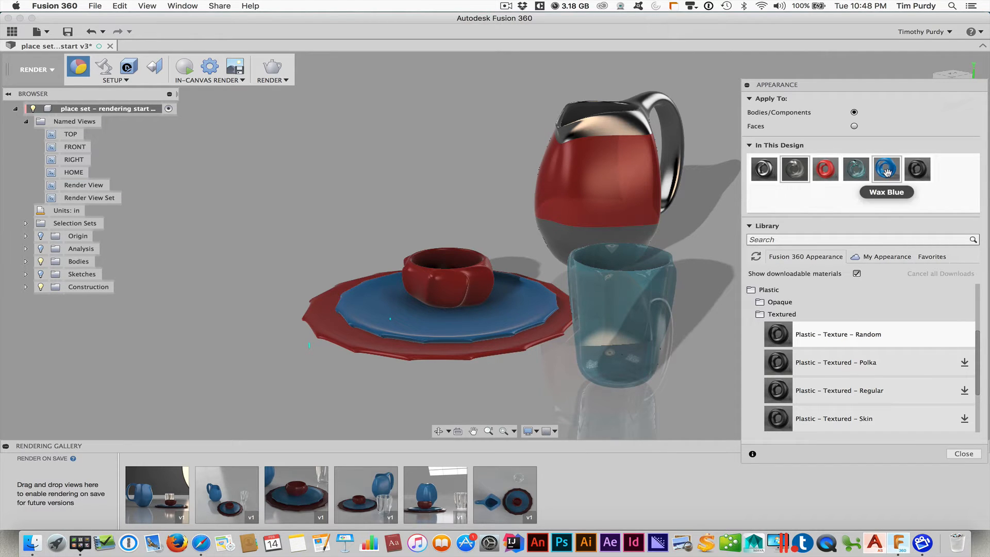
pyautogui.moveTo(885, 170); pyautogui.dragTo(642, 153)
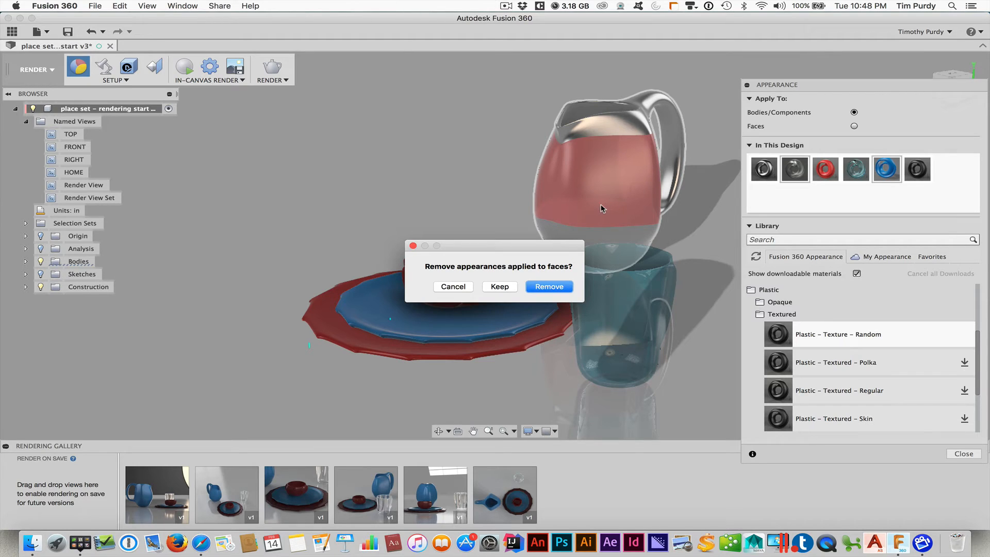
pyautogui.click(544, 289)
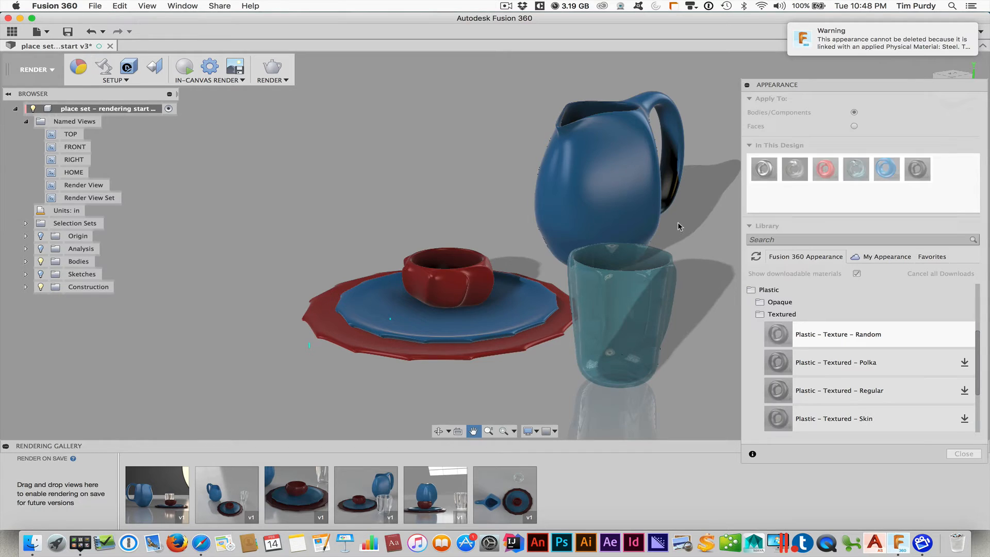
# Start an in-canvas render of the place setting and close the Appearance settings
pyautogui.moveTo(678, 222); pyautogui.dragTo(646, 218, button='middle')
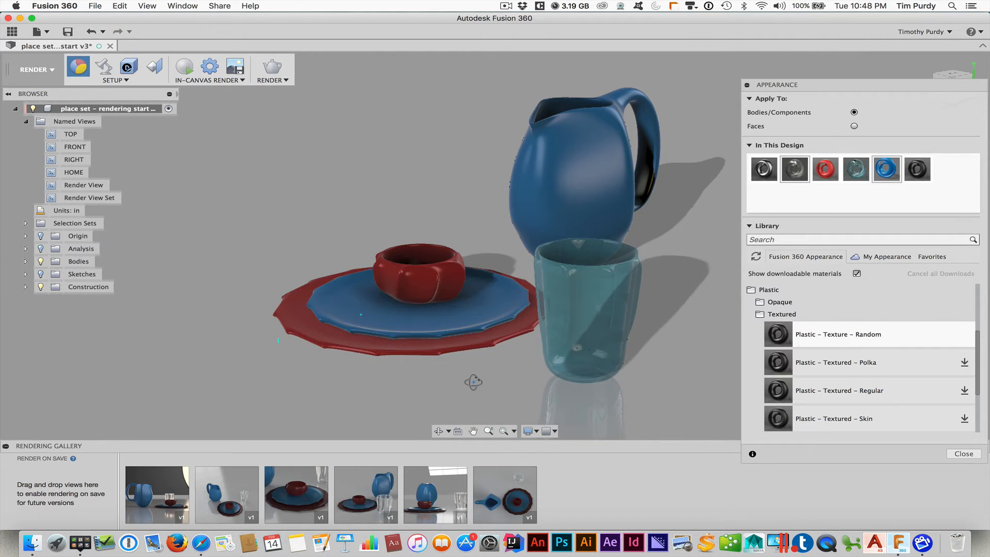
pyautogui.keyDown('shift'); pyautogui.moveTo(471, 380); pyautogui.dragTo(496, 373, button='middle'); pyautogui.keyUp('shift')
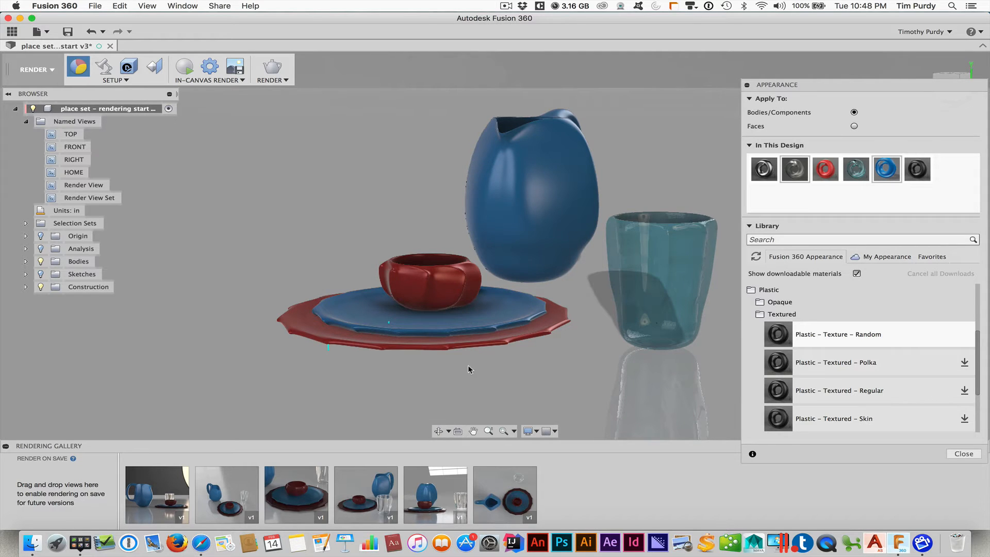
pyautogui.moveTo(468, 365)
pyautogui.keyDown('shift'); pyautogui.mouseDown(button='middle')
pyautogui.moveTo(498, 372)
pyautogui.moveTo(468, 364)
pyautogui.mouseUp(button='middle'); pyautogui.keyUp('shift')
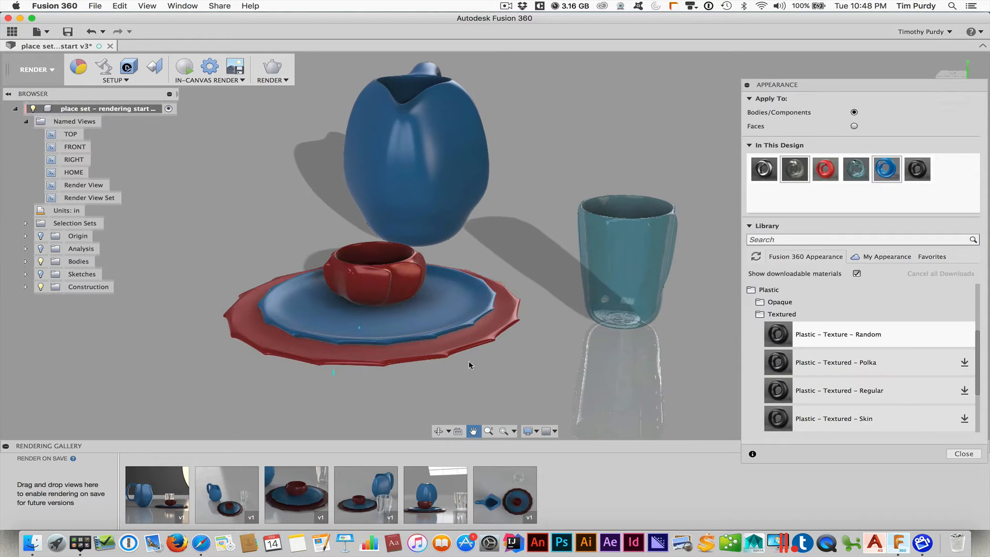
pyautogui.click(186, 69)
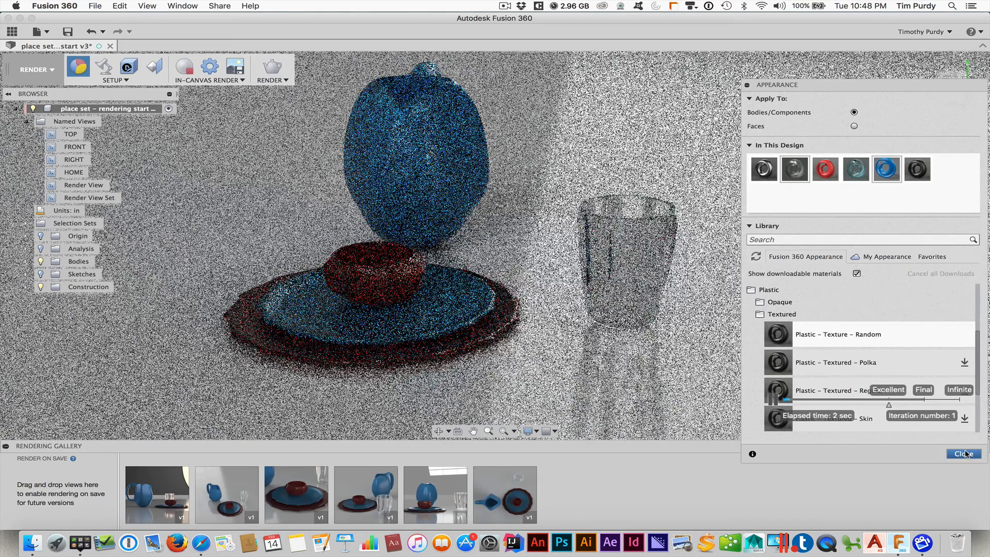
pyautogui.click(963, 453)
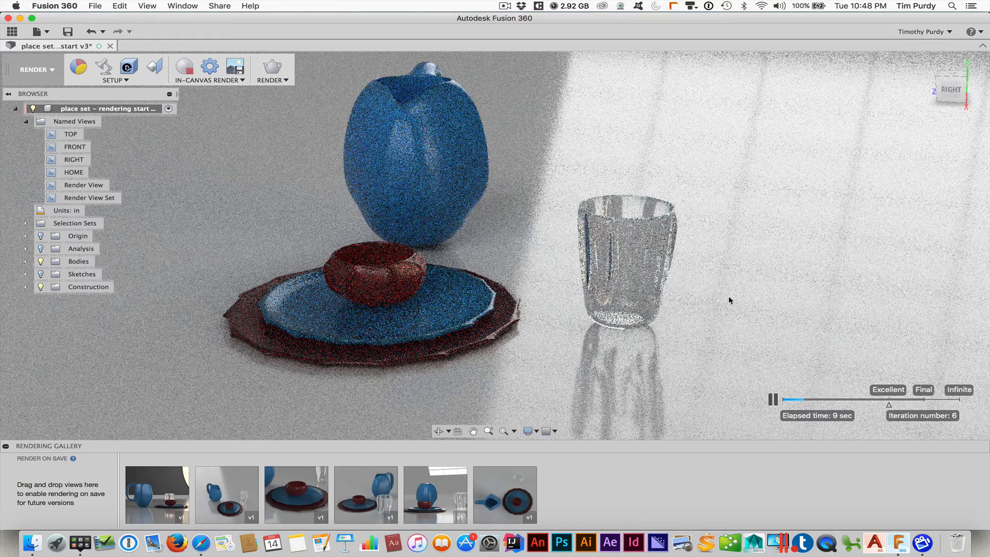
# Preview the in-canvas render with the pitcher's handle in view, and stop the render
pyautogui.keyDown('shift'); pyautogui.moveTo(720, 293); pyautogui.dragTo(682, 297, button='middle'); pyautogui.keyUp('shift')
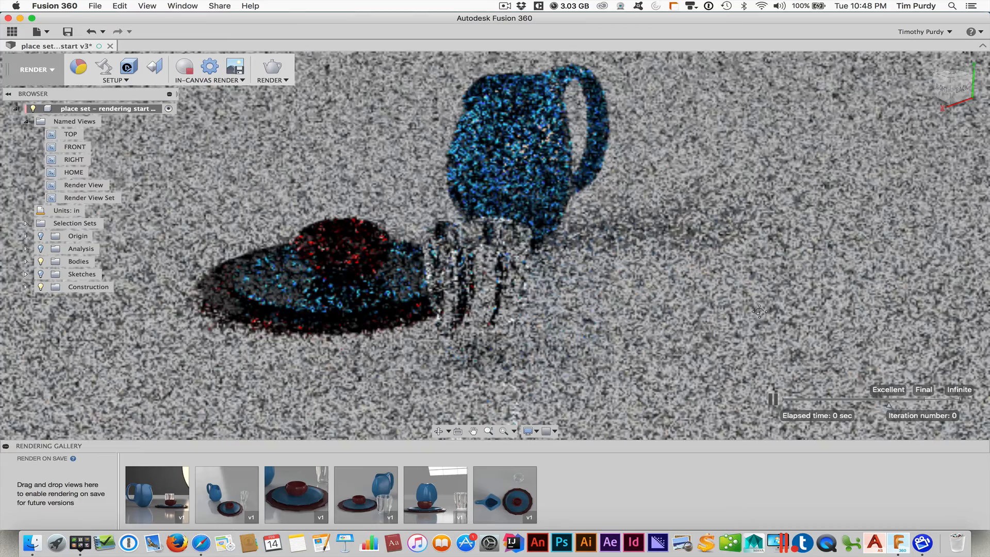
pyautogui.moveTo(761, 310); pyautogui.dragTo(773, 313, button='middle')
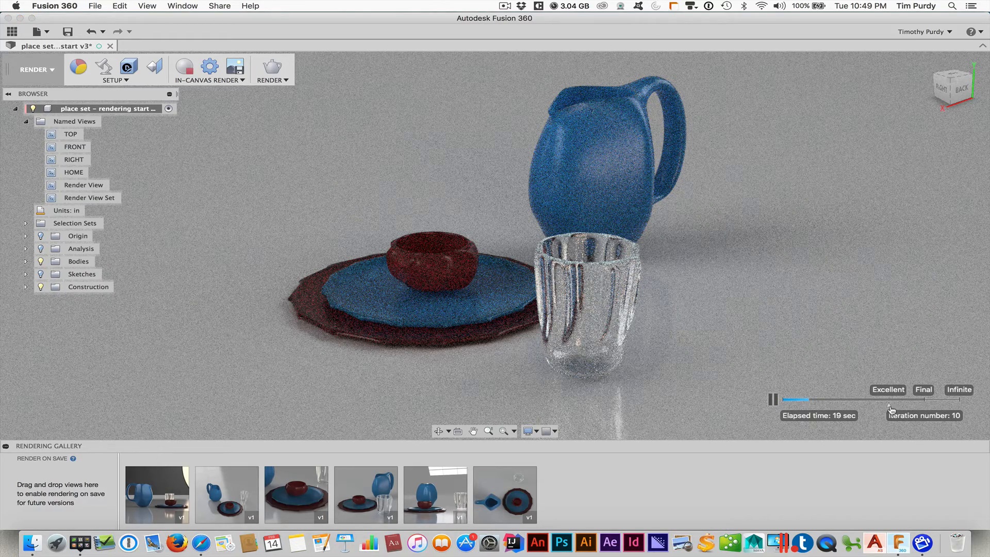
pyautogui.moveTo(892, 405)
pyautogui.mouseDown()
pyautogui.moveTo(959, 407)
pyautogui.moveTo(897, 407)
pyautogui.mouseUp()
pyautogui.click(187, 69)
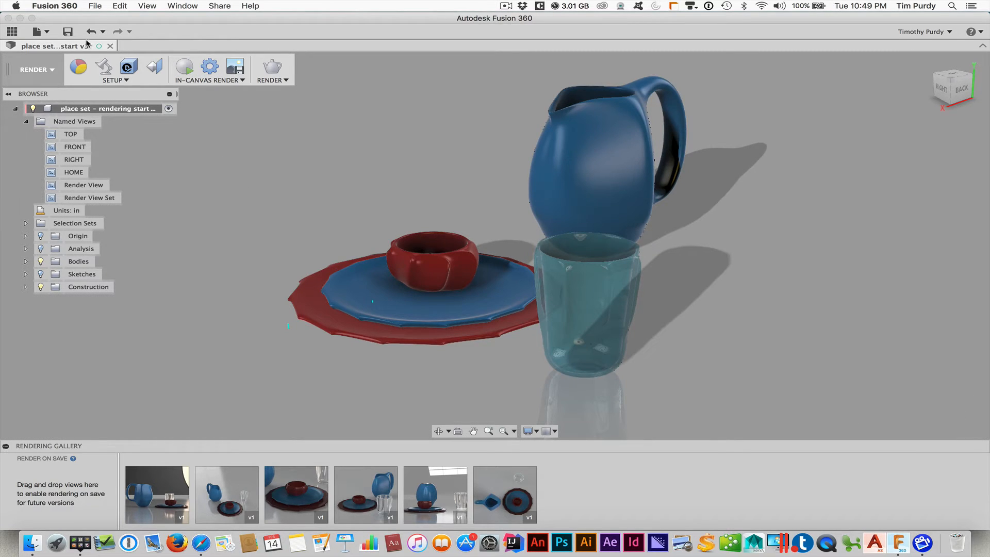
# Open the scene's environment library and try the Cool Light and Snow Field environments
pyautogui.click(103, 67)
pyautogui.click(203, 109)
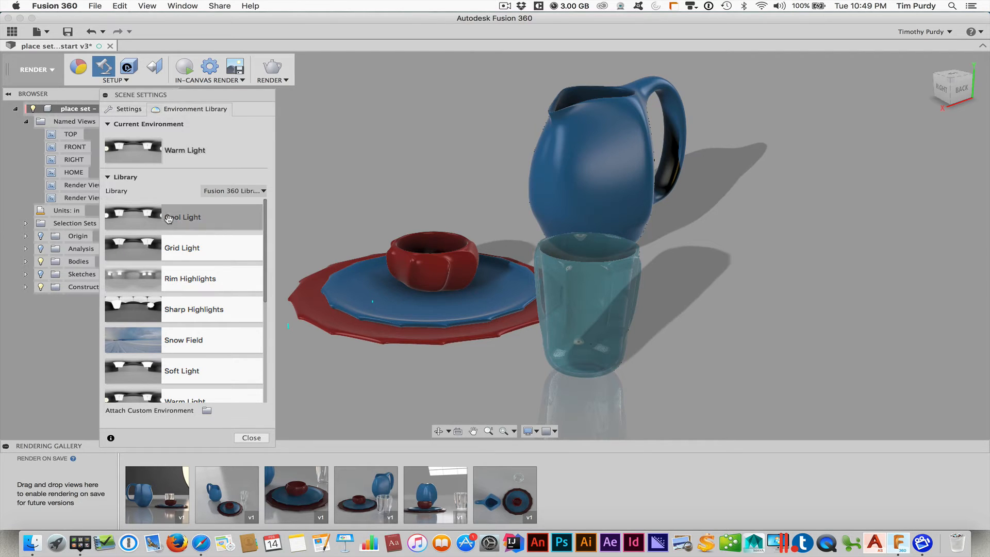
pyautogui.moveTo(132, 221); pyautogui.dragTo(345, 191)
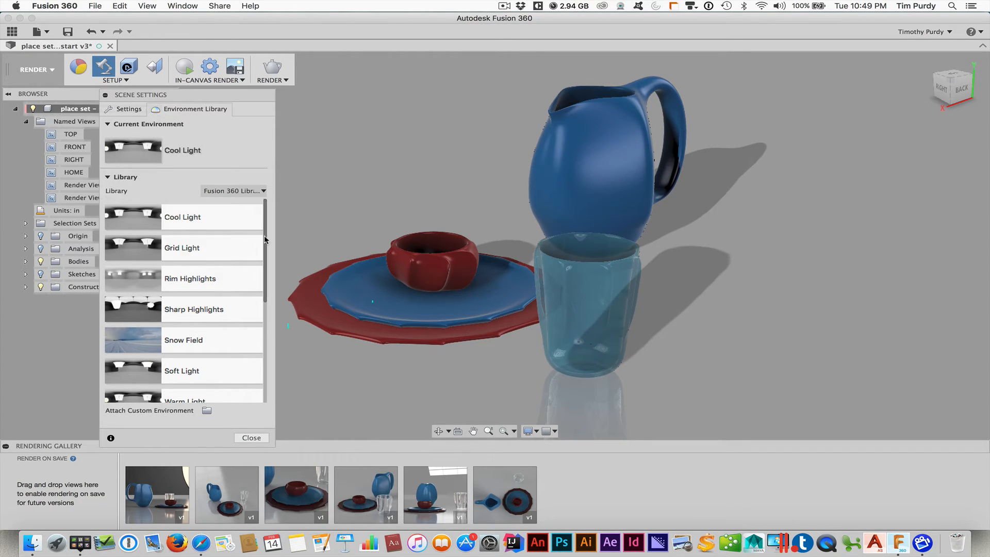
pyautogui.moveTo(264, 235); pyautogui.dragTo(261, 302)
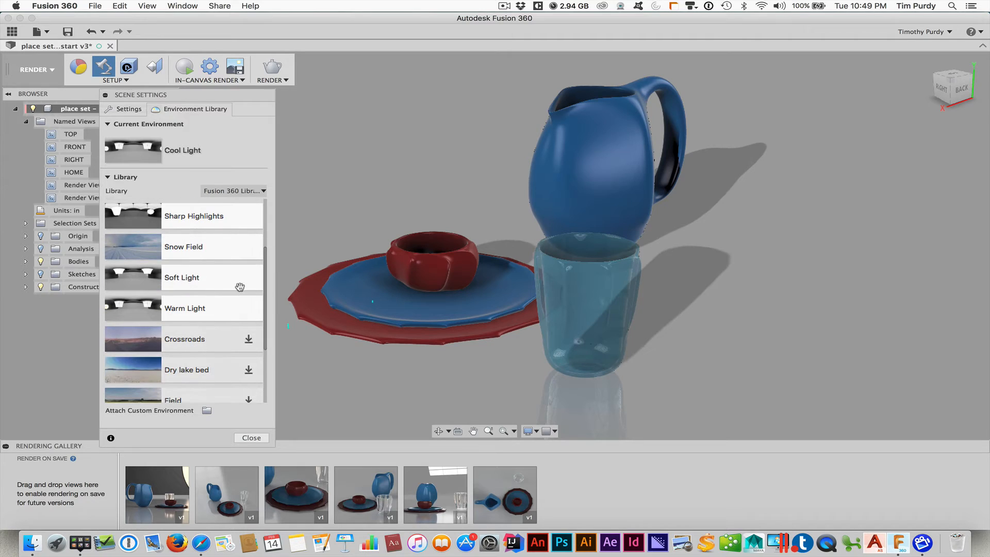
pyautogui.moveTo(239, 248); pyautogui.dragTo(333, 243)
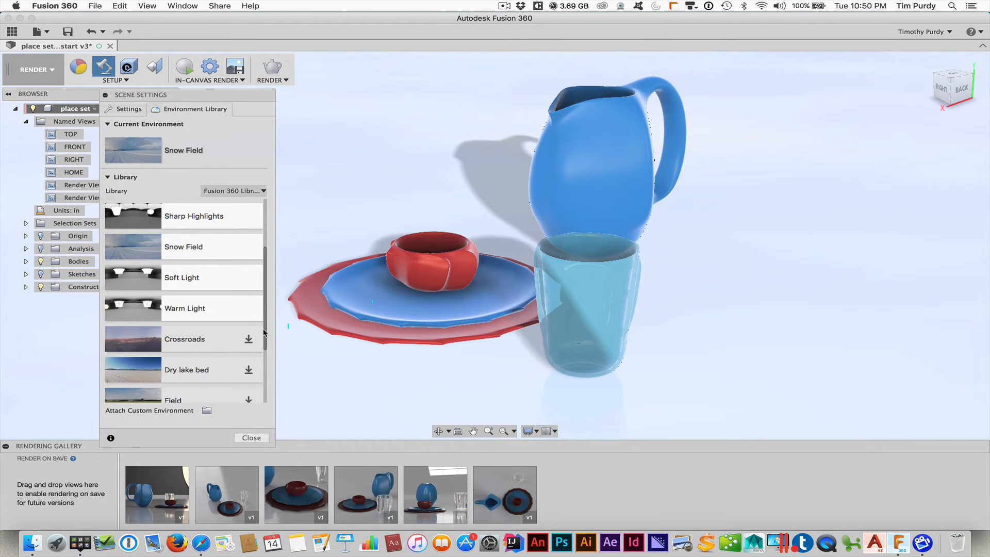
# Set the scene environment back to Warm Light from the environment library
pyautogui.scroll(3, 264, 226)
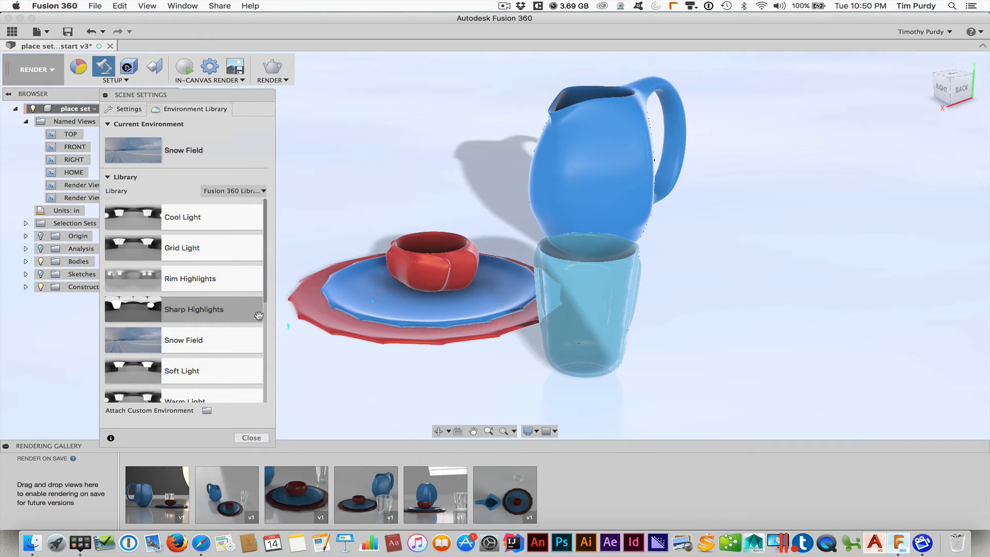
pyautogui.scroll(-2, 264, 291)
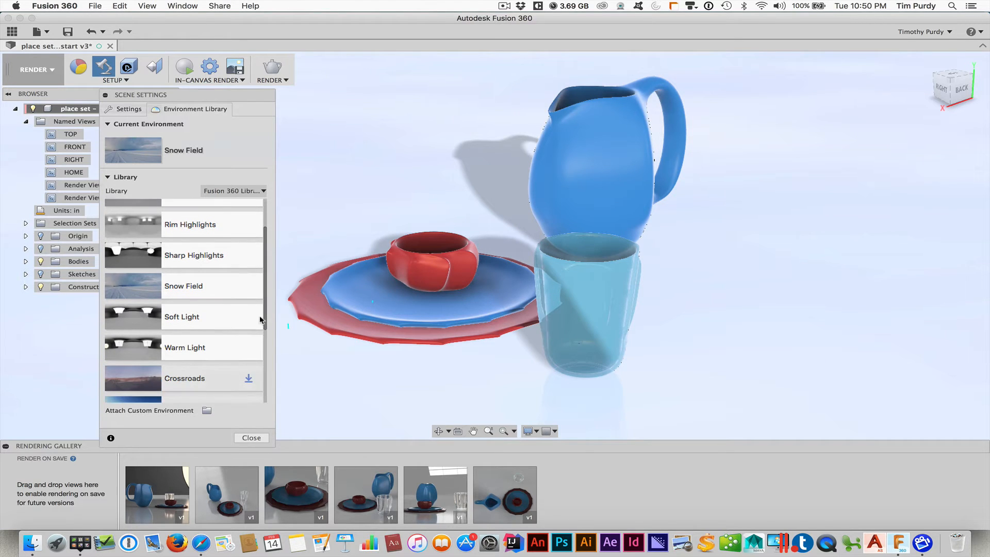
pyautogui.moveTo(209, 344); pyautogui.dragTo(301, 328)
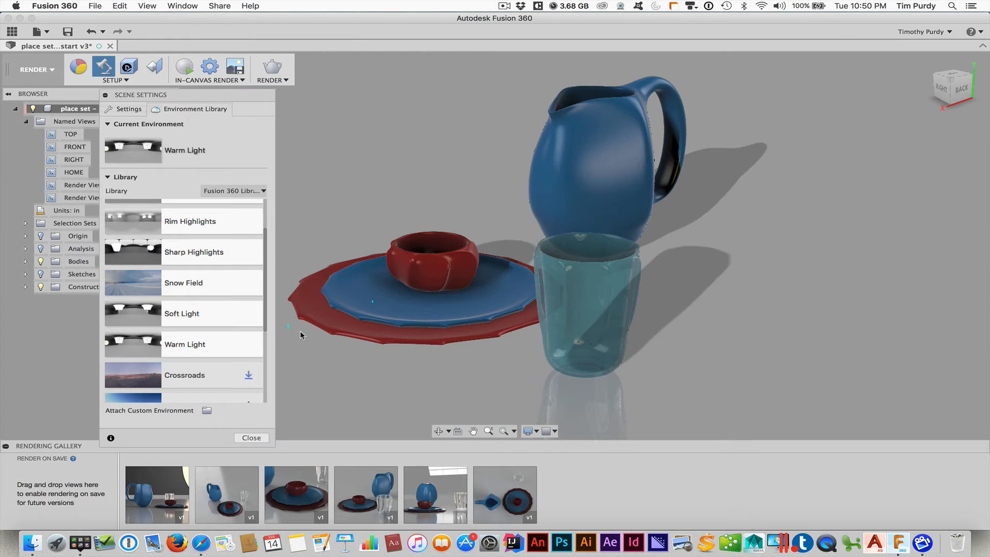
# Rotate the scene's environment position to -119.3 degrees in the Scene Settings
pyautogui.click(130, 110)
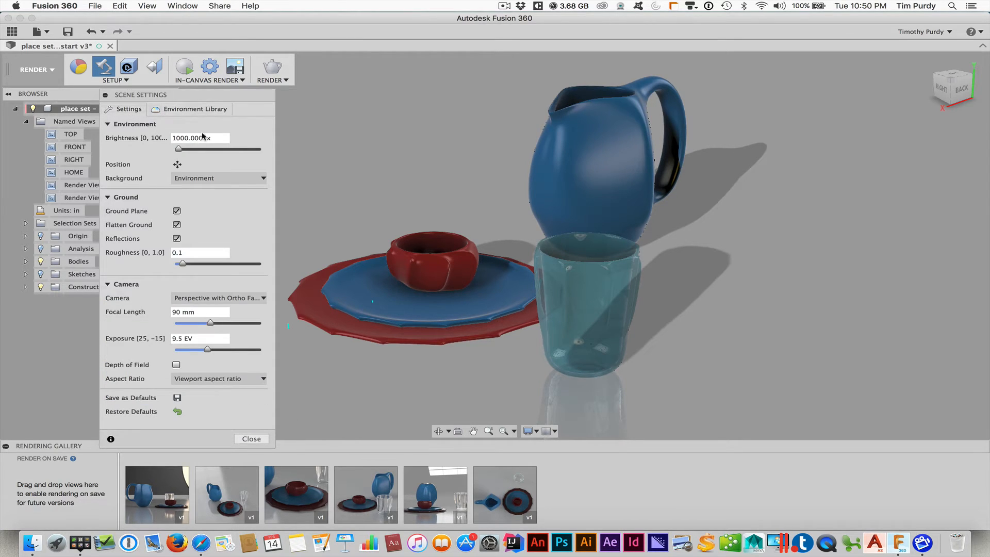
pyautogui.click(177, 166)
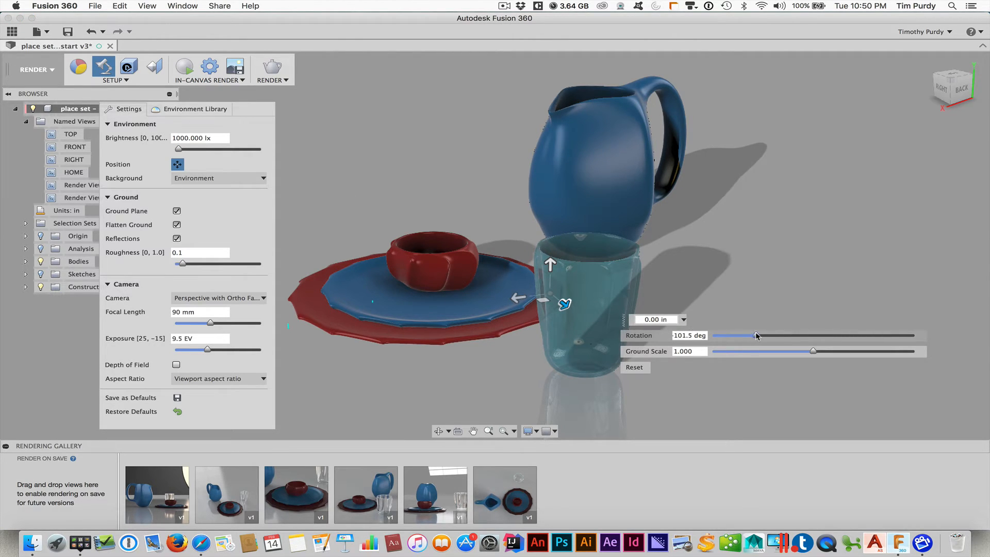
pyautogui.moveTo(756, 336)
pyautogui.mouseDown()
pyautogui.moveTo(772, 336)
pyautogui.moveTo(737, 336)
pyautogui.moveTo(746, 338)
pyautogui.mouseUp()
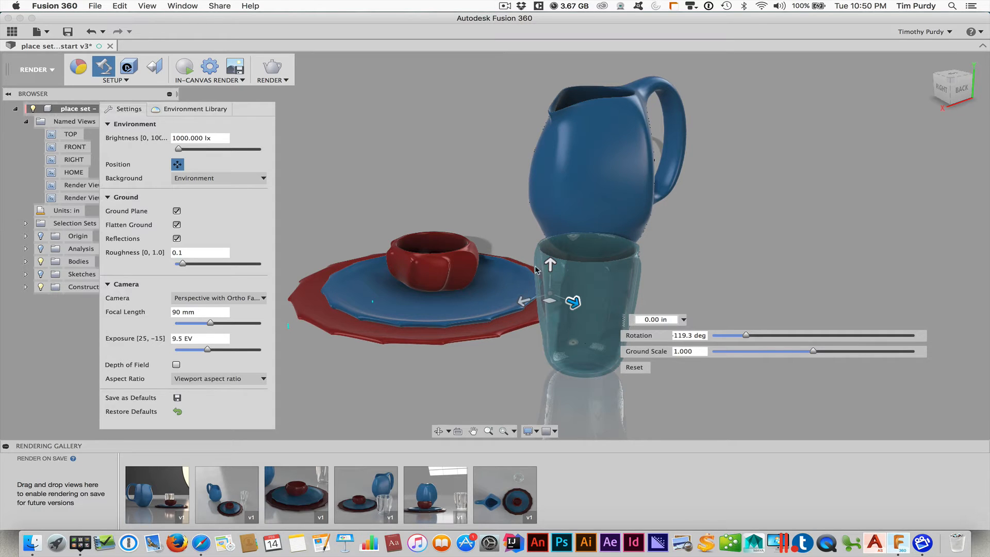
pyautogui.click(176, 164)
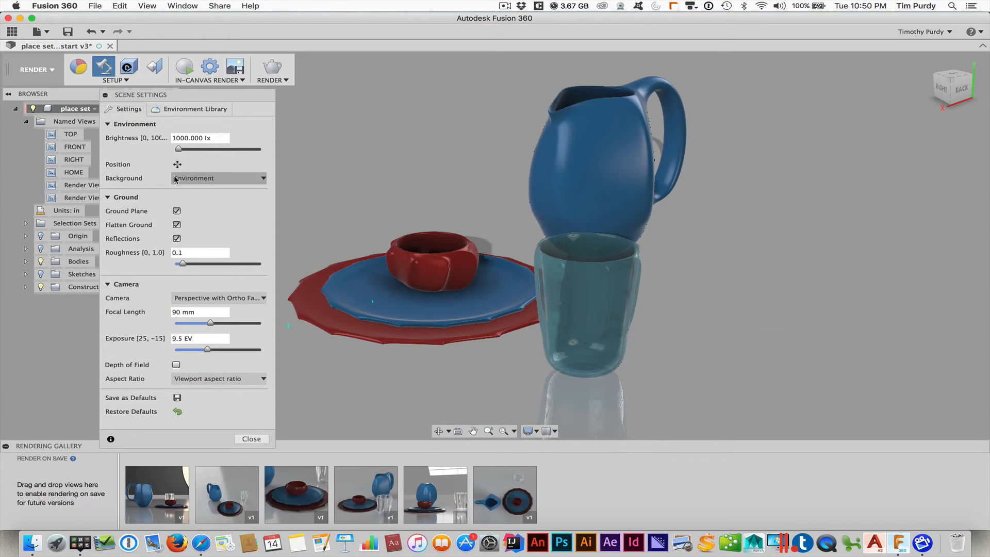
# Try a Solid Color background for the scene and switch it back to Environment
pyautogui.click(210, 182)
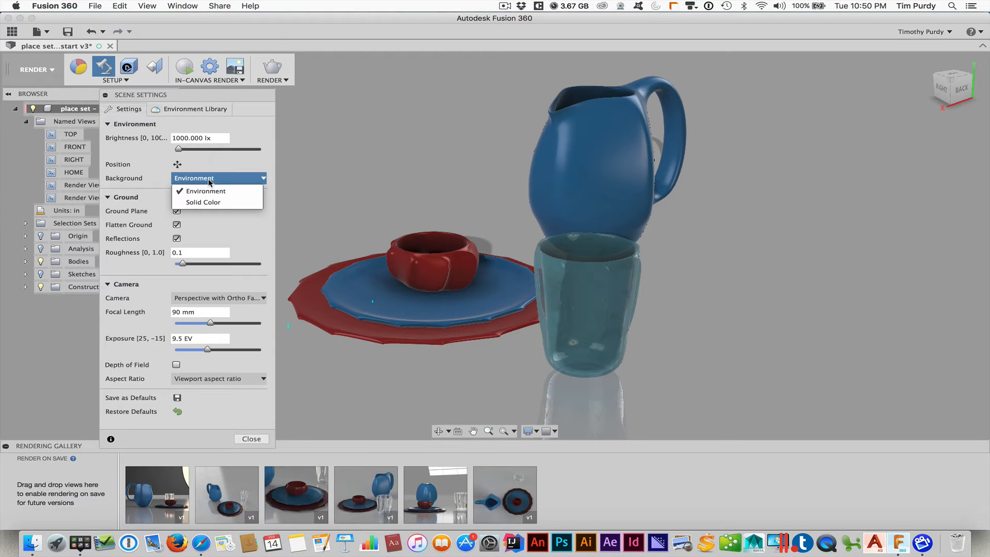
pyautogui.click(206, 202)
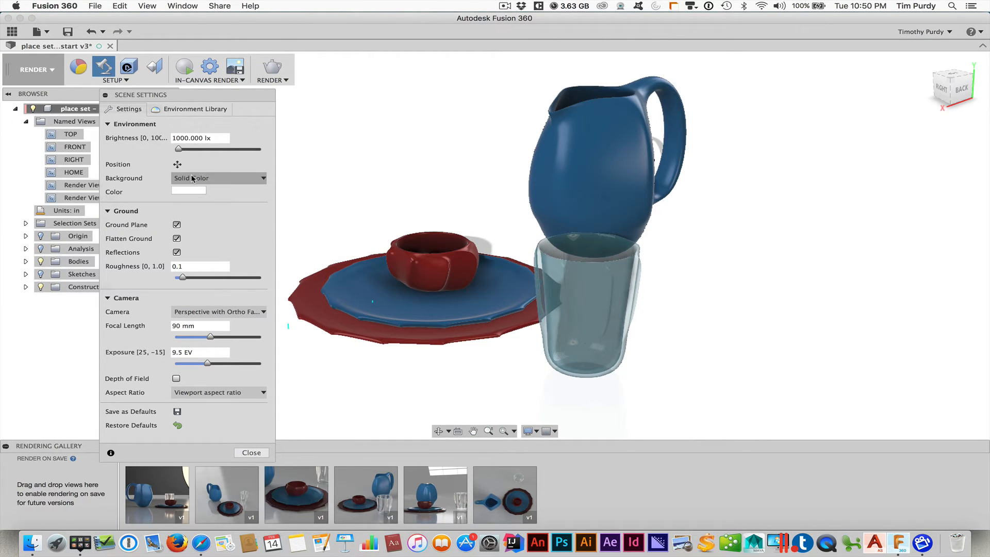
pyautogui.click(192, 178)
pyautogui.click(192, 190)
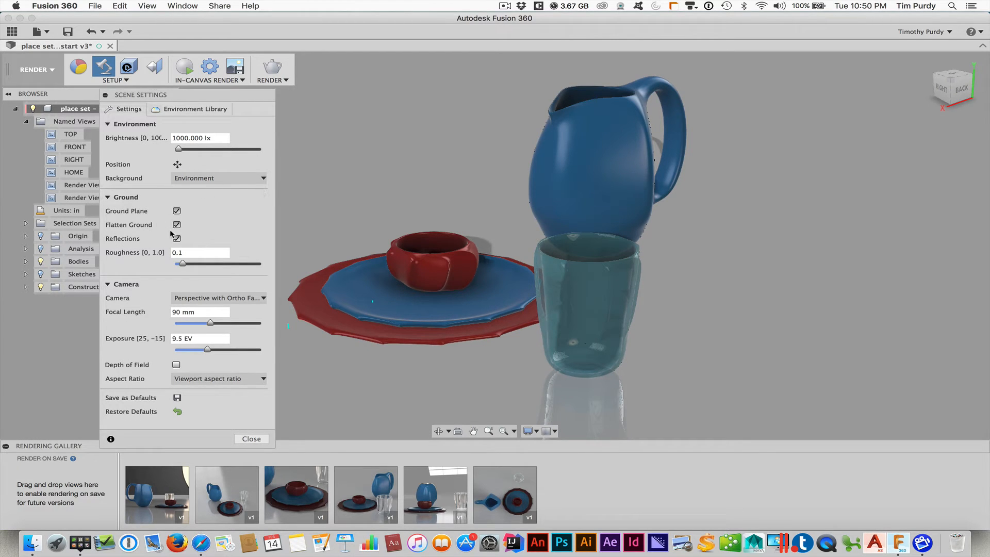
# Toggle the scene's Ground Plane off and on, and try a ground roughness of 0.7 before returning it to 0.1
pyautogui.click(177, 212)
pyautogui.click(177, 212)
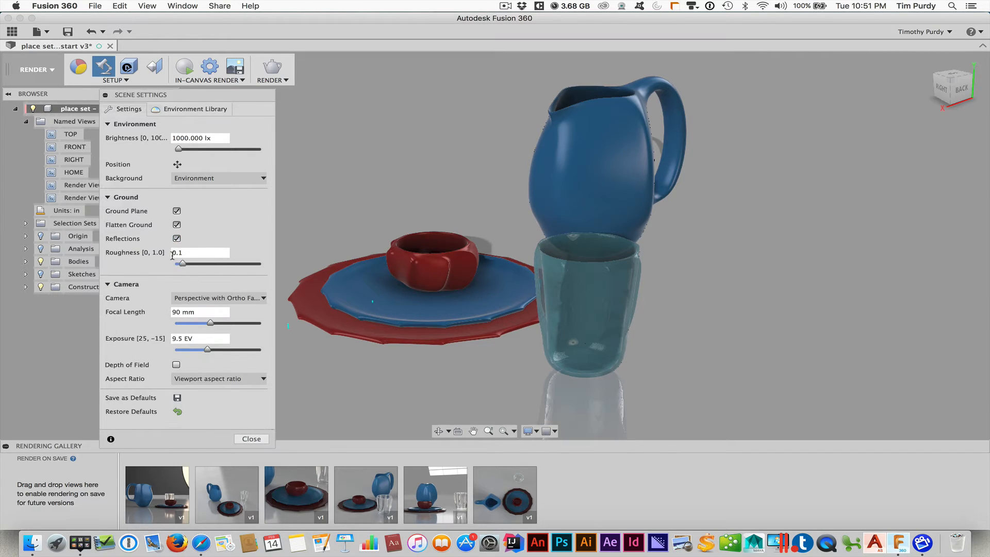
pyautogui.moveTo(183, 264); pyautogui.dragTo(205, 263)
pyautogui.moveTo(211, 265); pyautogui.dragTo(230, 264)
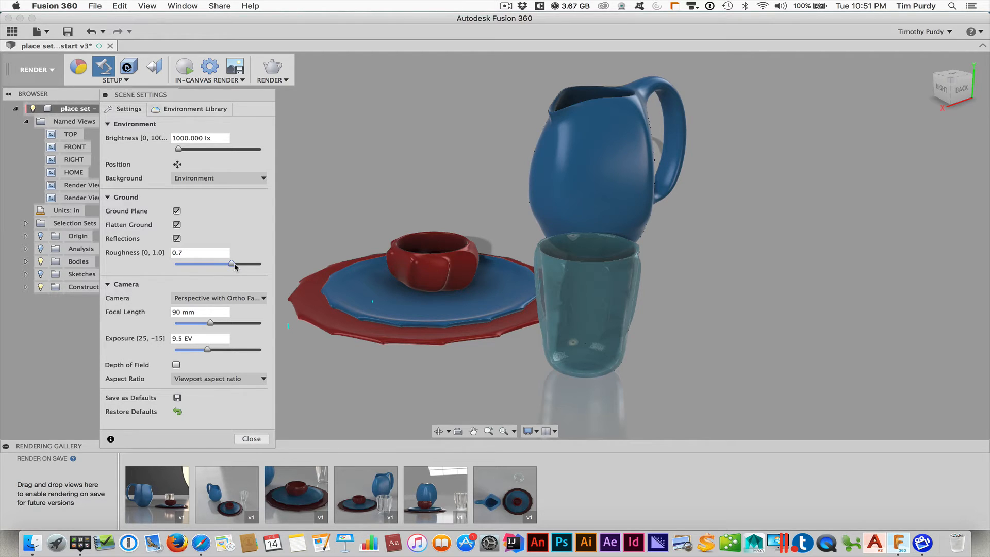
pyautogui.moveTo(235, 266); pyautogui.dragTo(187, 269)
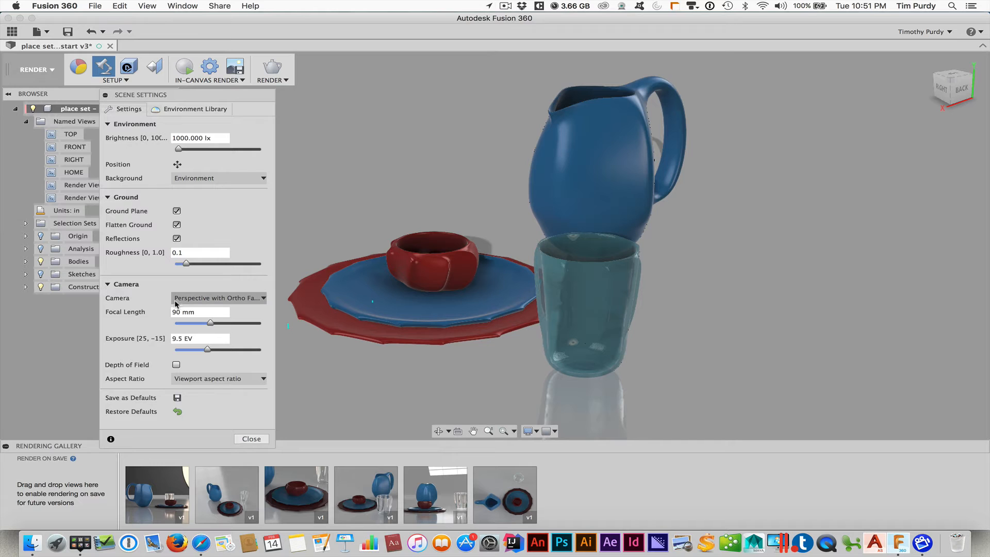
# Return to the home view, orbit towards the right side, and set the camera's aspect ratio to 4:3 Presentation
pyautogui.click(965, 91)
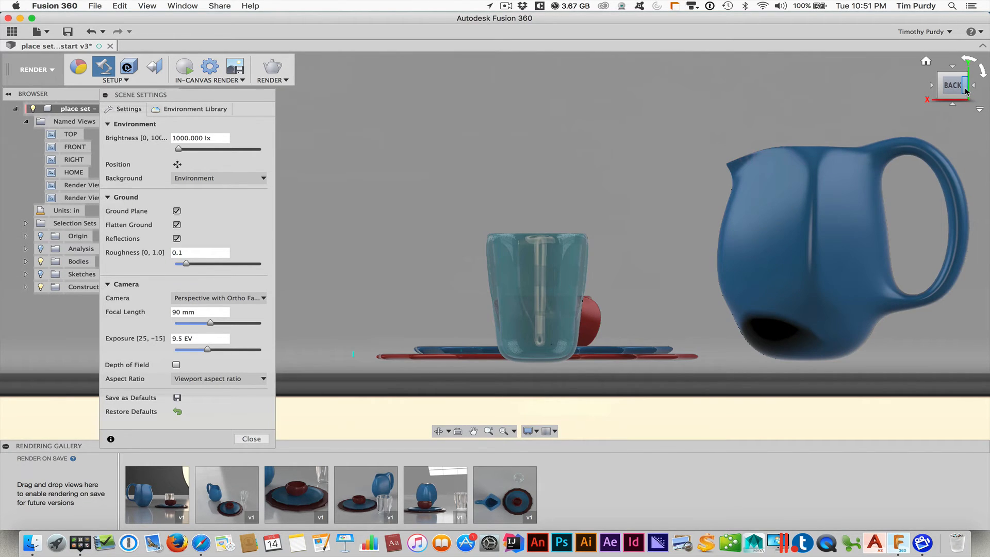
pyautogui.click(926, 62)
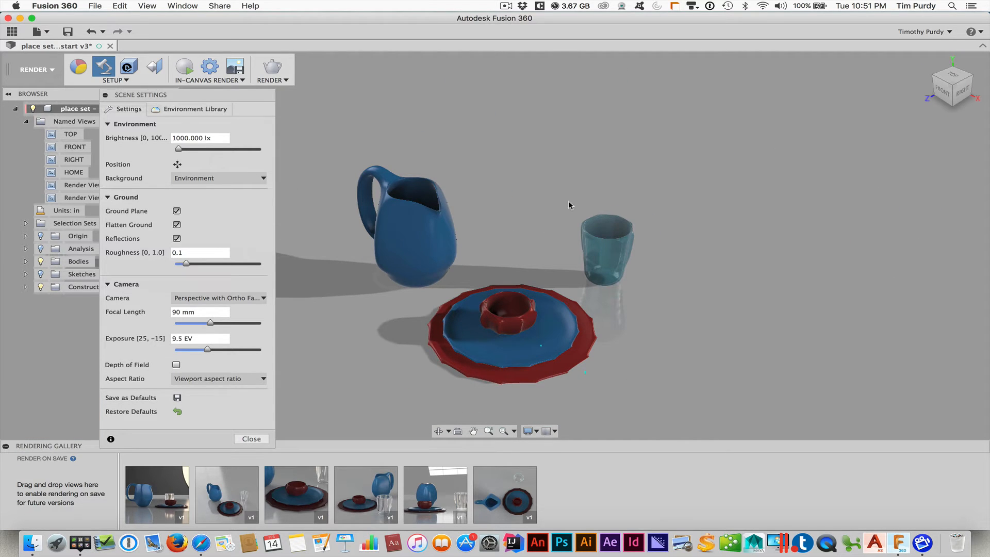
pyautogui.keyDown('shift'); pyautogui.moveTo(698, 244); pyautogui.dragTo(670, 223, button='middle'); pyautogui.keyUp('shift')
pyautogui.press('XF86AudioRaiseVolume')
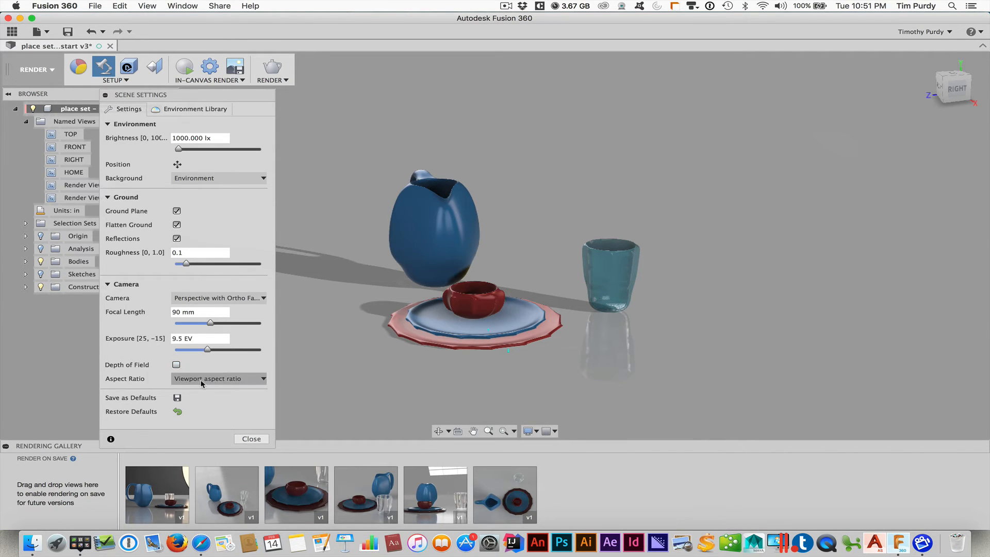
pyautogui.click(201, 381)
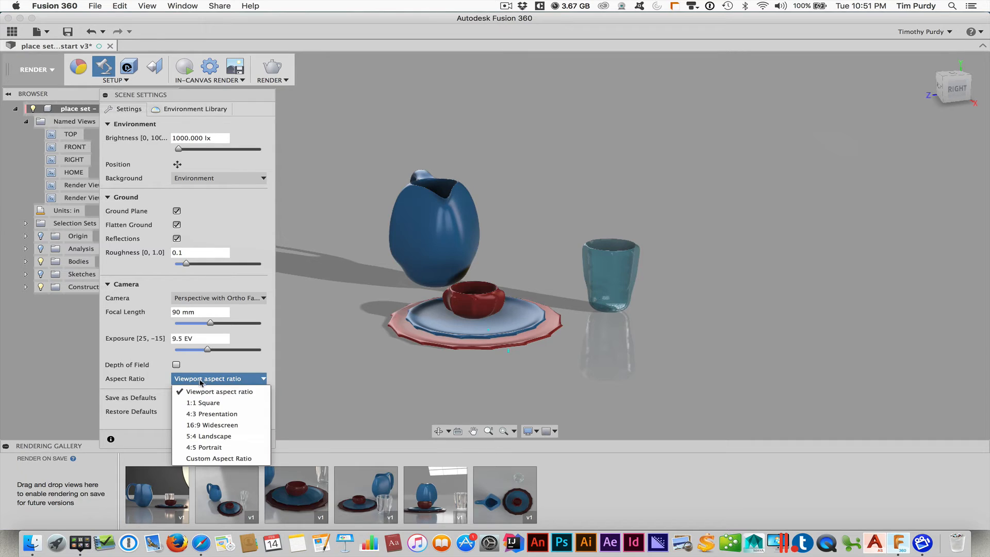
pyautogui.click(197, 415)
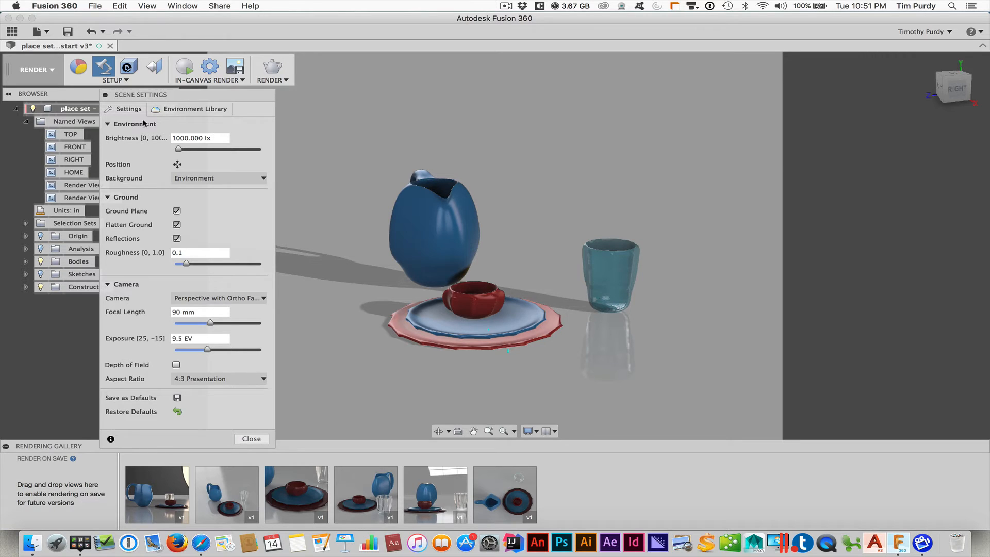
# Frame the place setting within the 4:3 area with the glass in front of the pitcher, and close the Scene Settings
pyautogui.moveTo(155, 97); pyautogui.dragTo(217, 153)
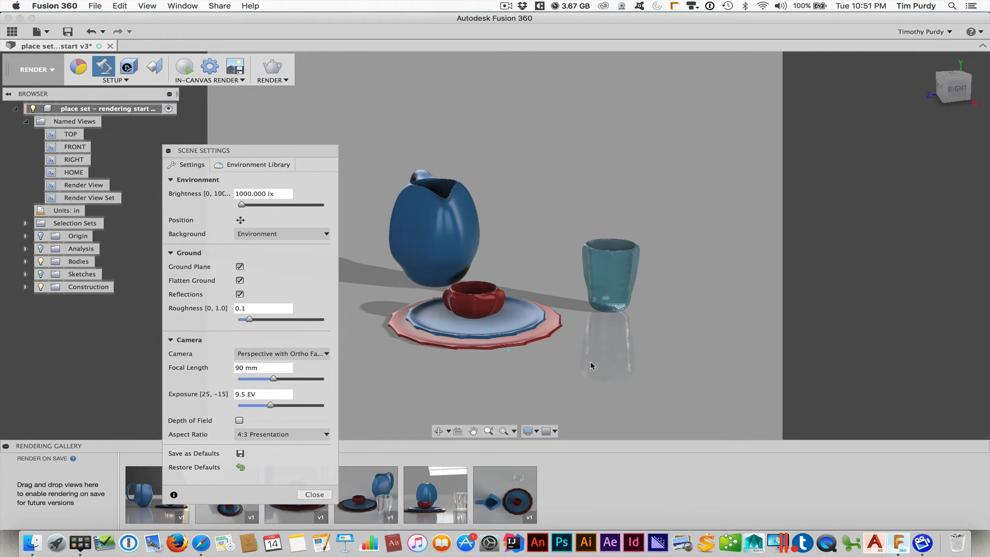
pyautogui.keyDown('shift'); pyautogui.moveTo(590, 362); pyautogui.dragTo(678, 357, button='middle'); pyautogui.keyUp('shift')
pyautogui.scroll(-1, 582, 365)
pyautogui.scroll(-3, 686, 353)
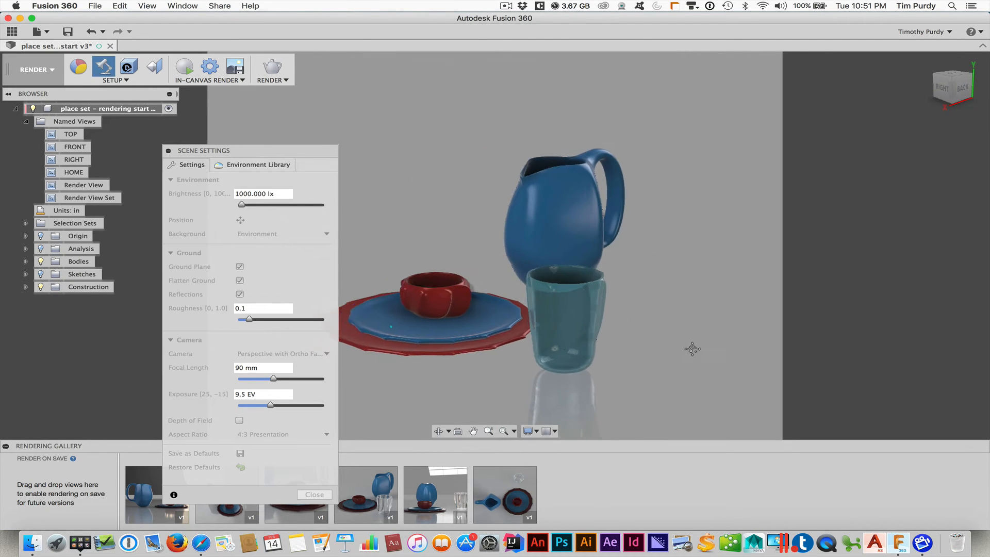
pyautogui.scroll(6, 781, 360)
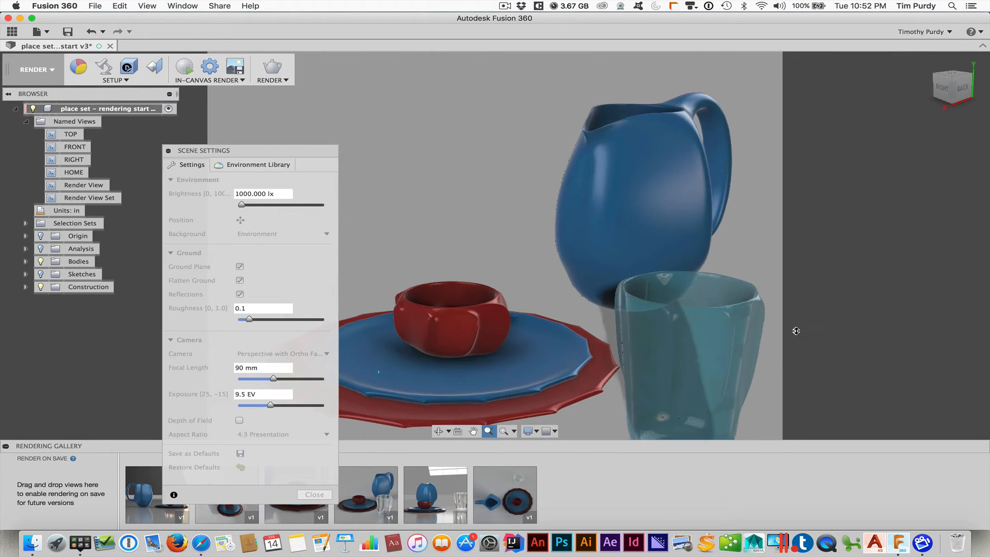
pyautogui.moveTo(758, 335); pyautogui.dragTo(727, 317, button='middle')
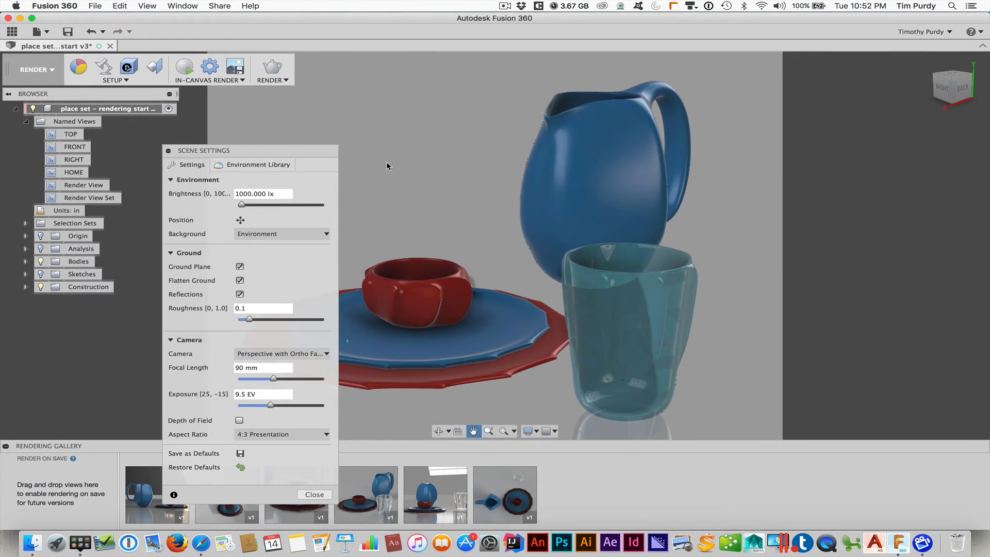
pyautogui.moveTo(300, 149); pyautogui.dragTo(135, 320)
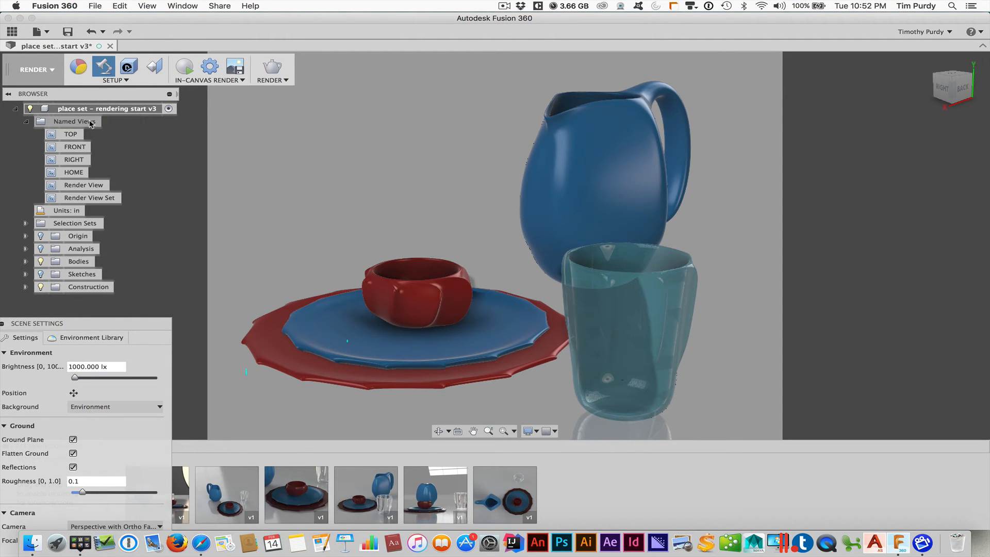
pyautogui.moveTo(129, 324); pyautogui.dragTo(256, 184)
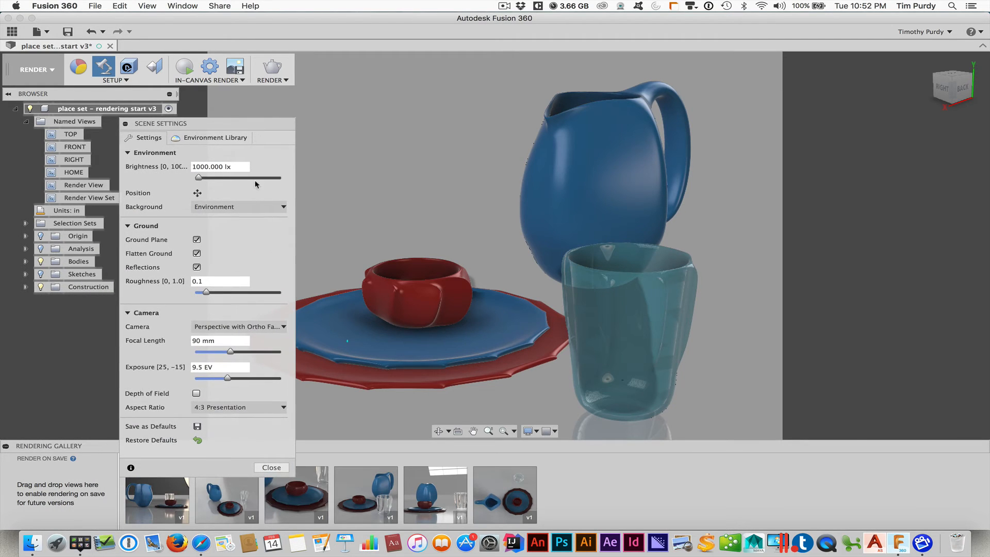
pyautogui.click(270, 467)
# Save the current camera framing as a new named view called Render View Demo
pyautogui.click(99, 125)
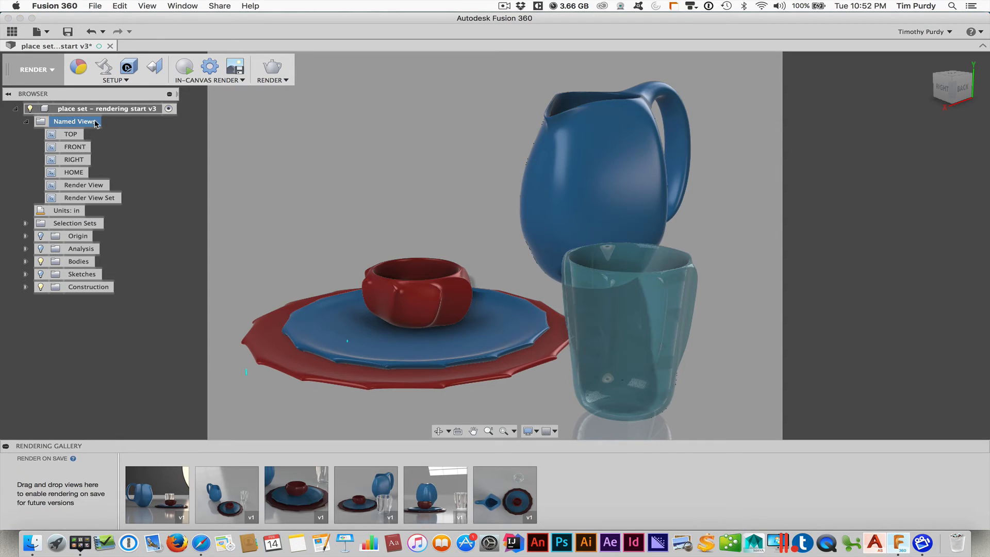
pyautogui.rightClick(98, 122)
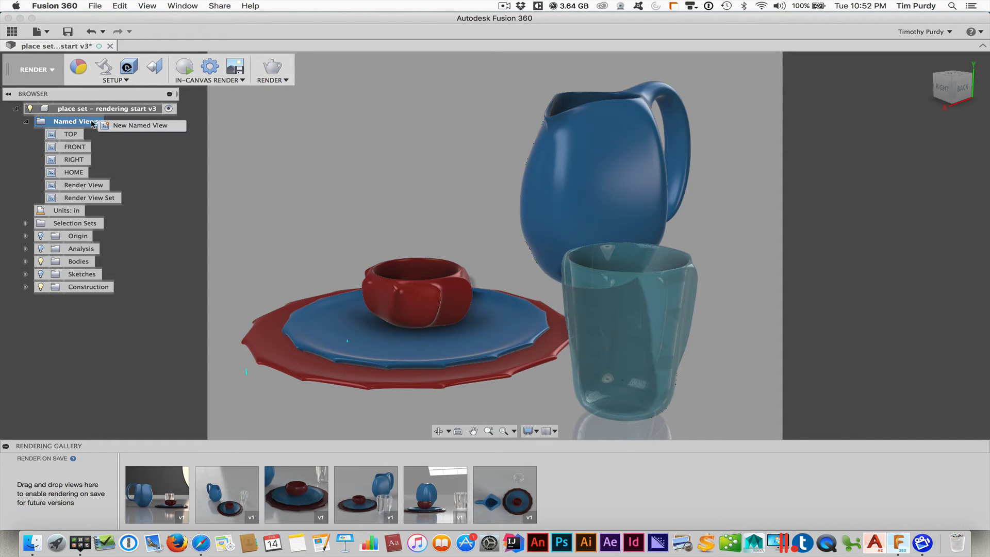
pyautogui.click(115, 126)
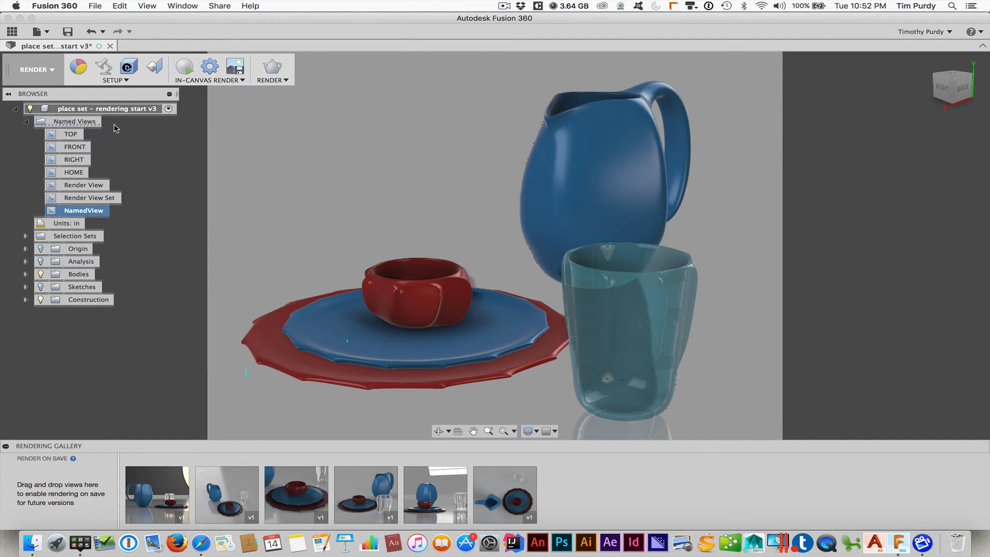
pyautogui.doubleClick(83, 211)
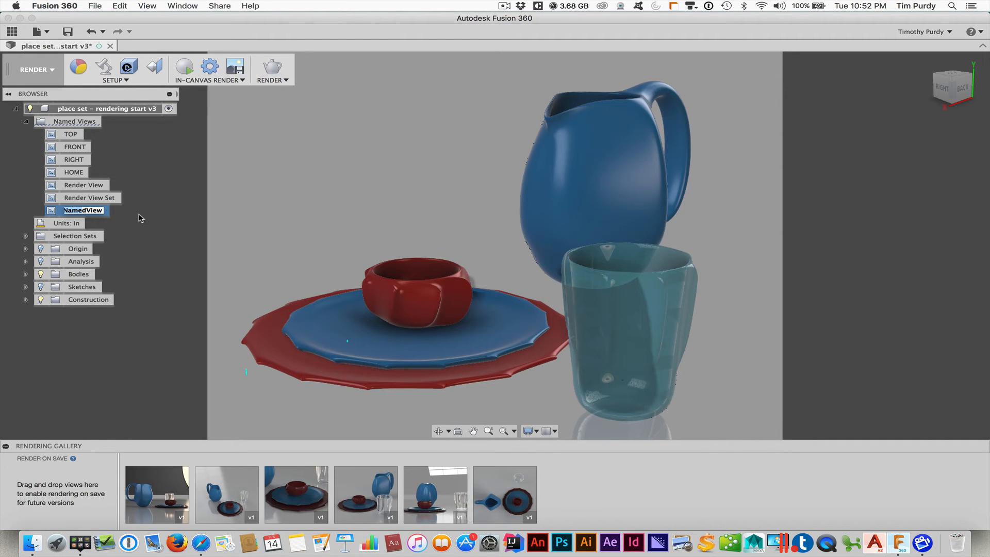
pyautogui.doubleClick(104, 209)
pyautogui.write('Render View Demo')
pyautogui.press('Return')
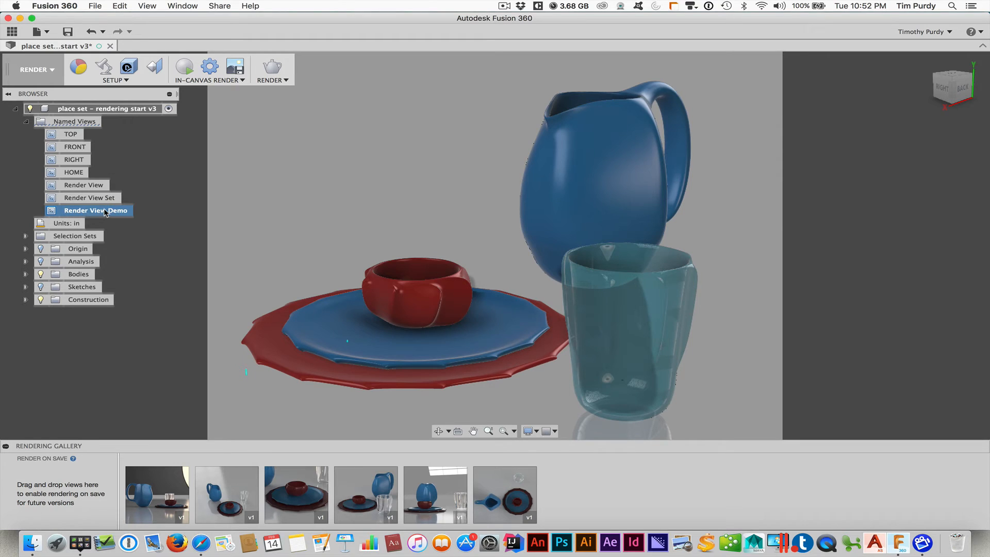
# Switch to the Render View named view and return to Render View Demo to compare their framing
pyautogui.doubleClick(51, 210)
pyautogui.doubleClick(51, 185)
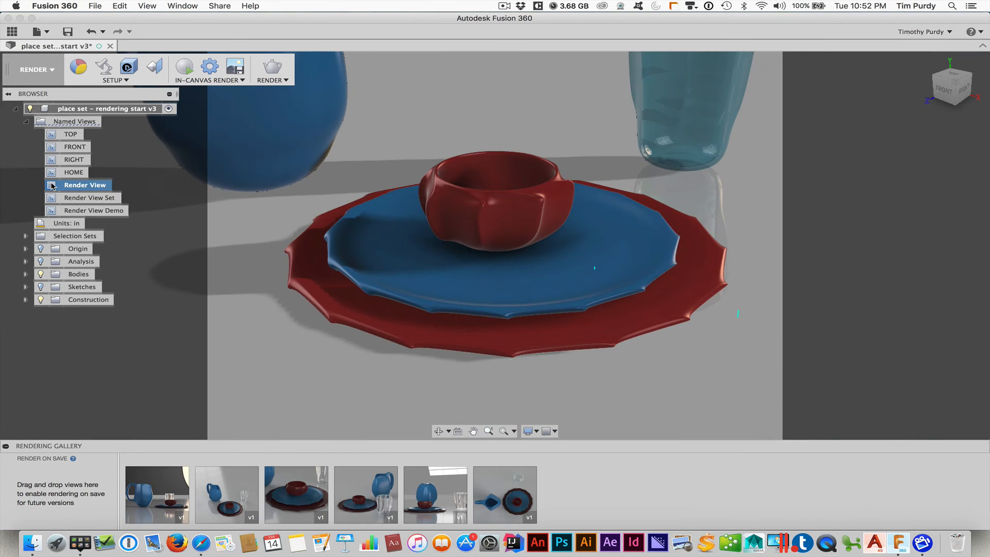
pyautogui.doubleClick(51, 210)
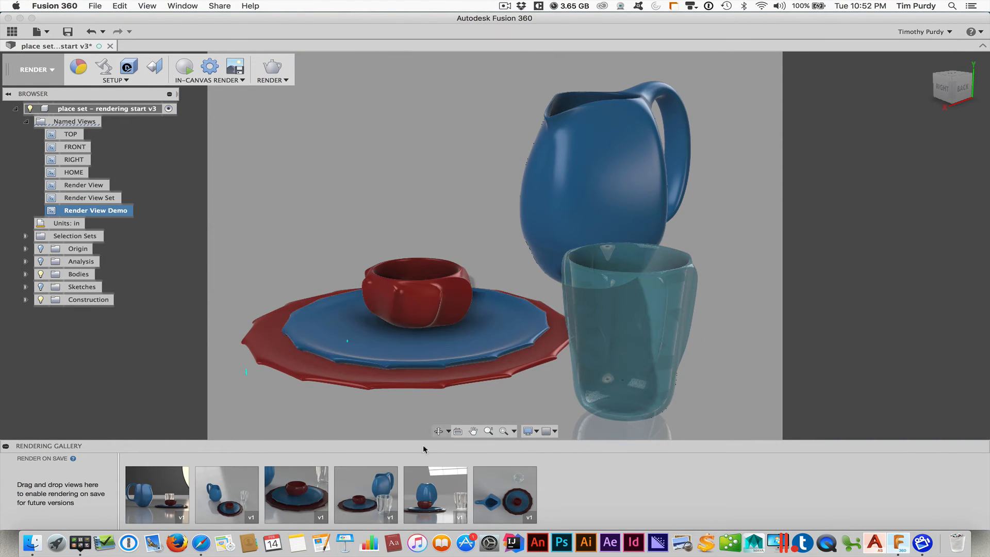
# Inspect the close-up plate render and the glass-and-pitcher render in the Rendering Gallery, and briefly run an in-canvas render
pyautogui.click(304, 488)
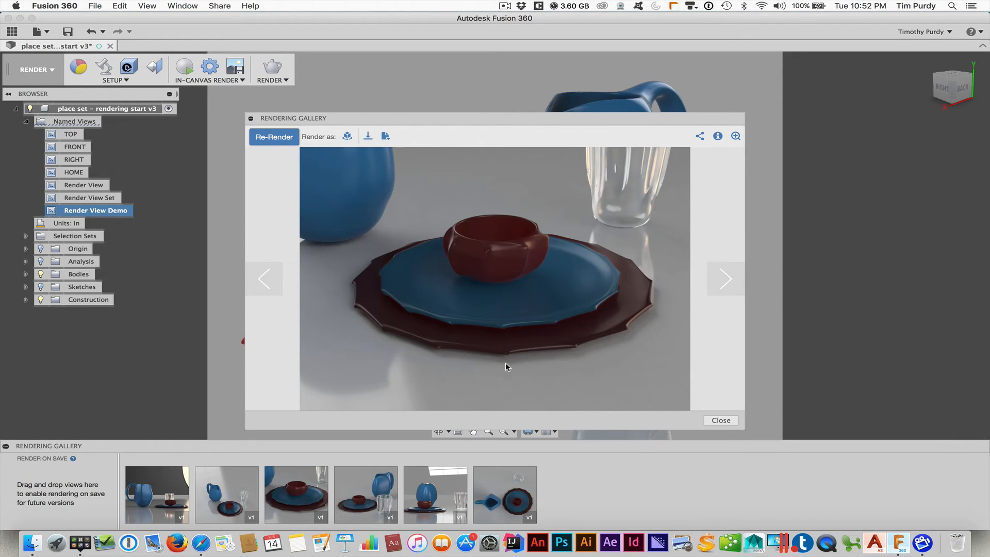
pyautogui.click(368, 497)
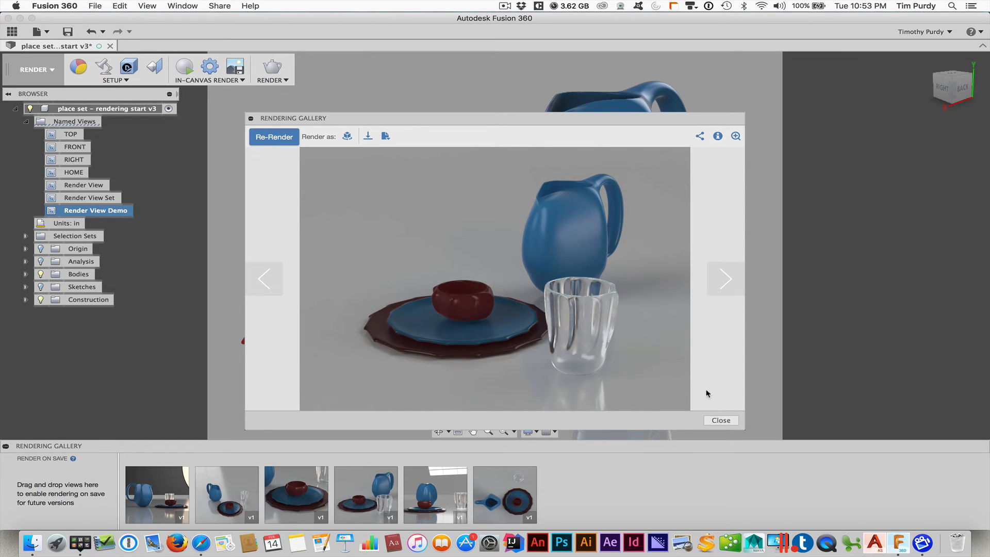
pyautogui.click(720, 420)
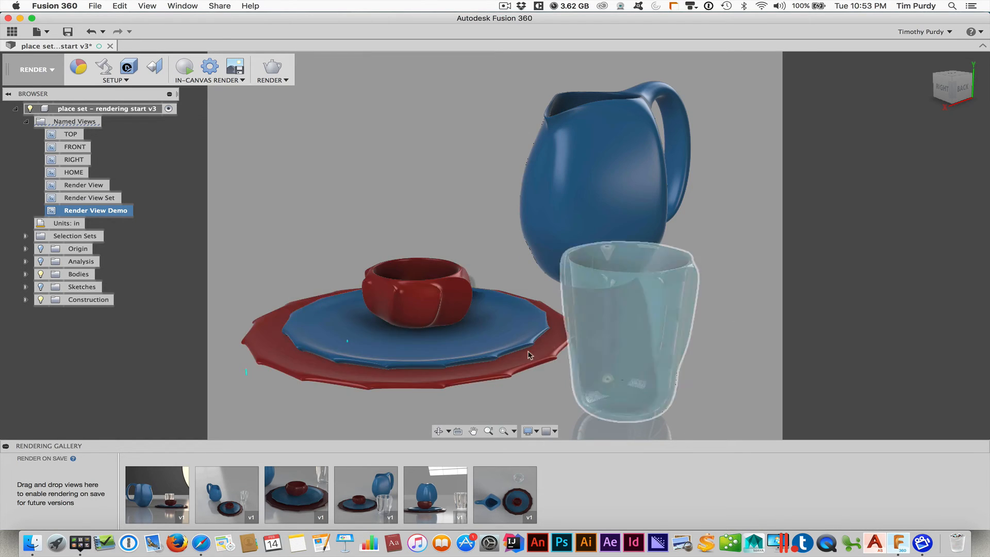
pyautogui.click(188, 71)
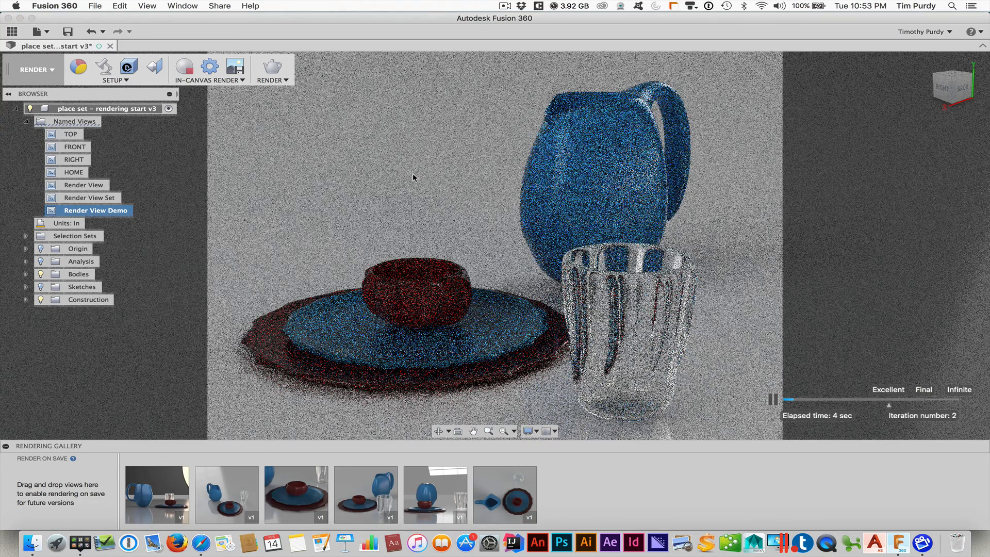
pyautogui.click(186, 68)
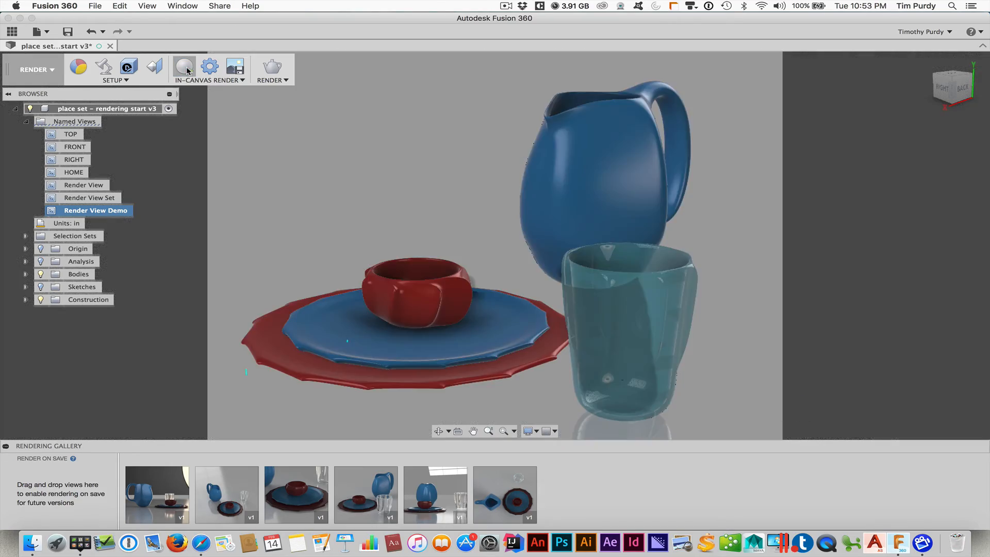
# Open the Render Settings, try the Web 1280 x 1024 and Print 8.5x11" 300PPI sizes, and set the render quality to Final
pyautogui.click(276, 71)
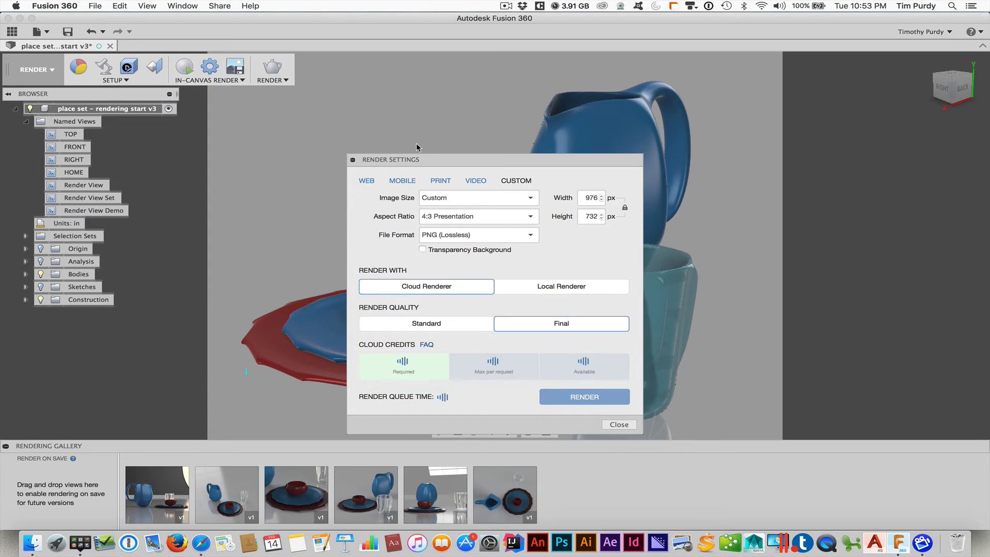
pyautogui.moveTo(419, 158); pyautogui.dragTo(409, 139)
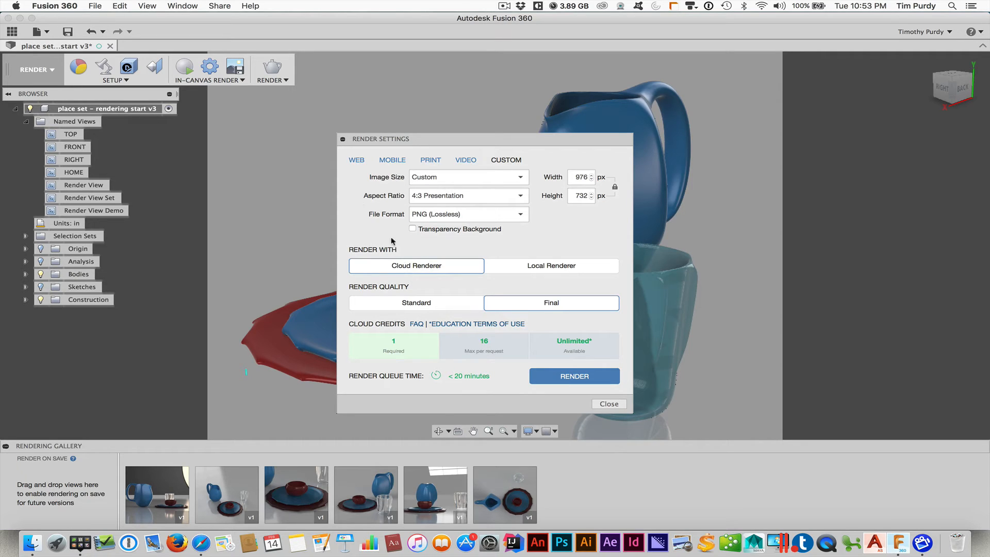
pyautogui.click(356, 160)
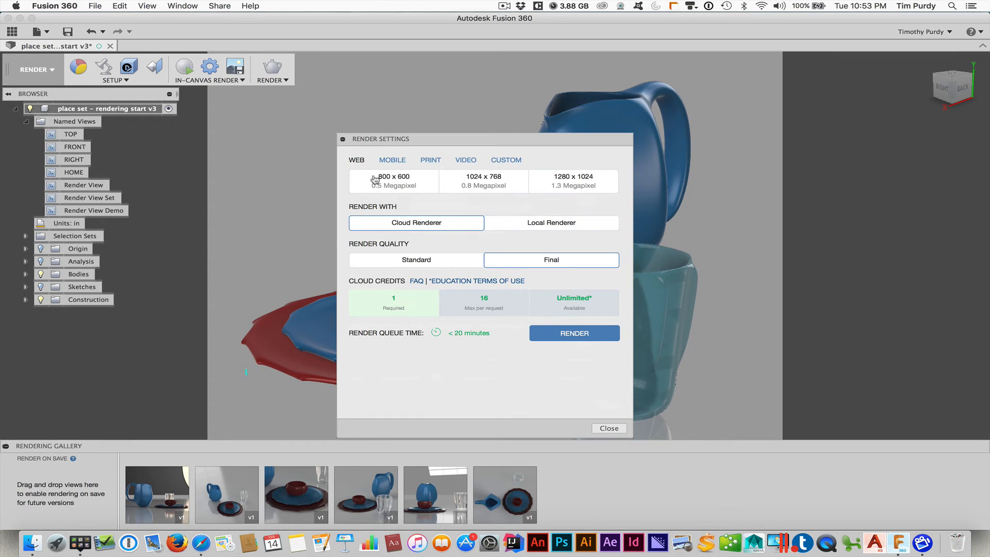
pyautogui.click(569, 190)
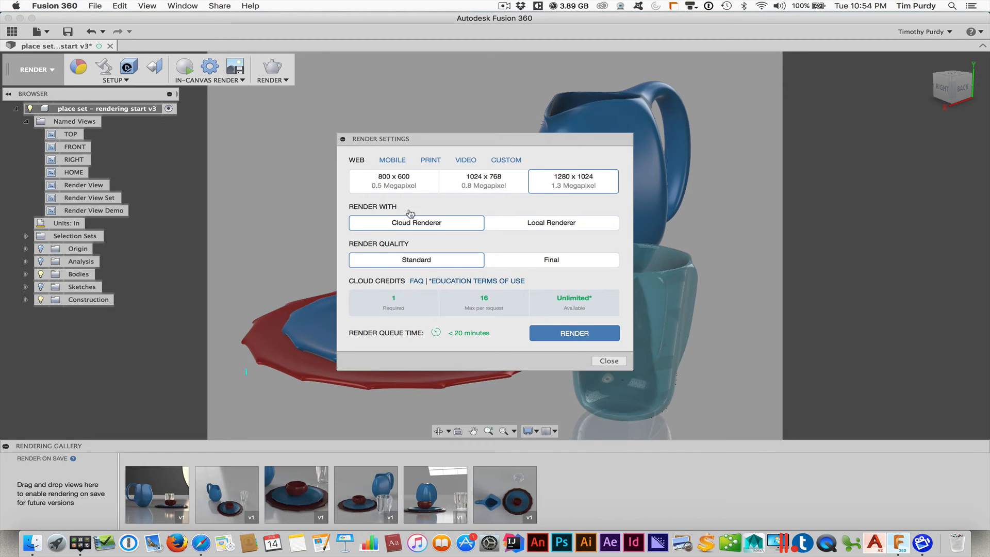
pyautogui.click(422, 161)
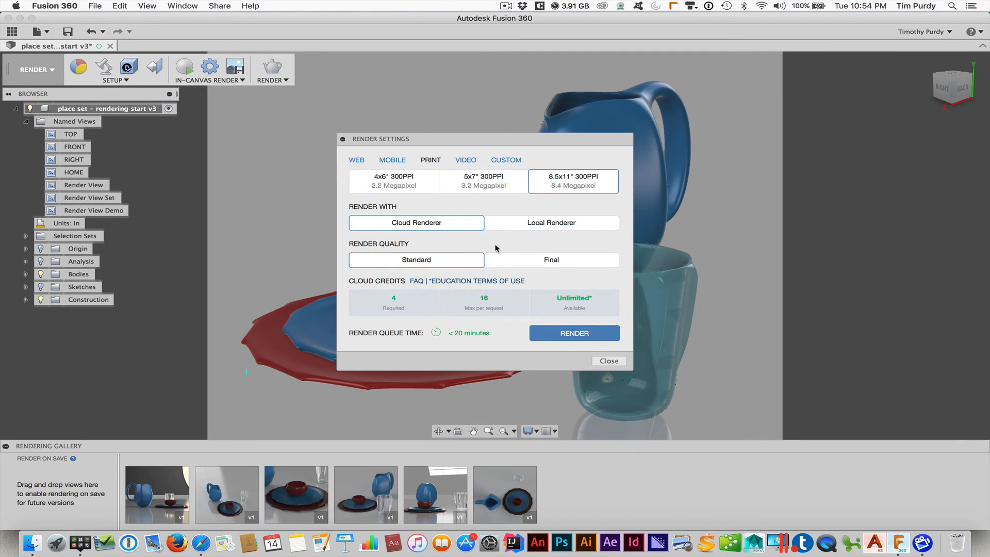
pyautogui.click(498, 260)
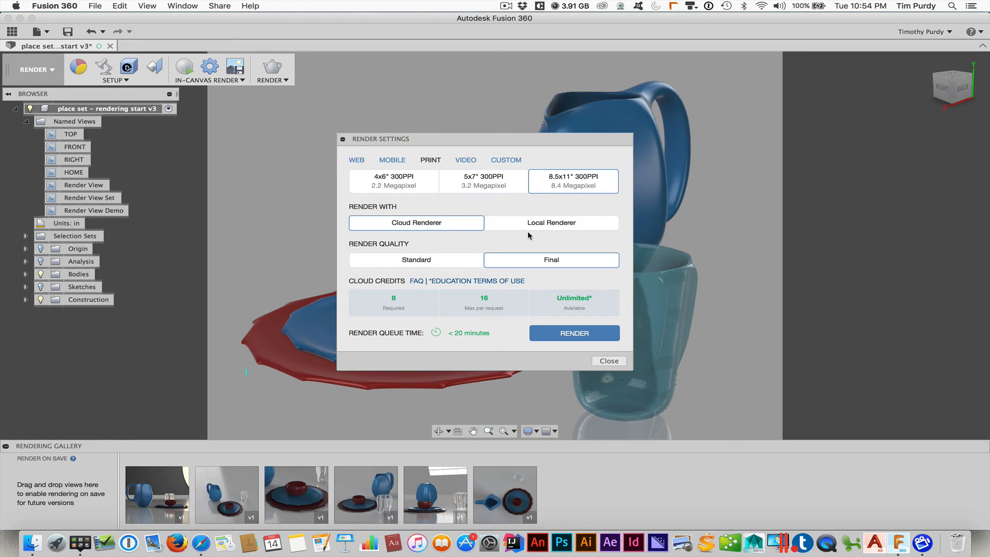
# Set the render's image size to the Web 800 x 600 preset and choose the Local Renderer
pyautogui.click(356, 160)
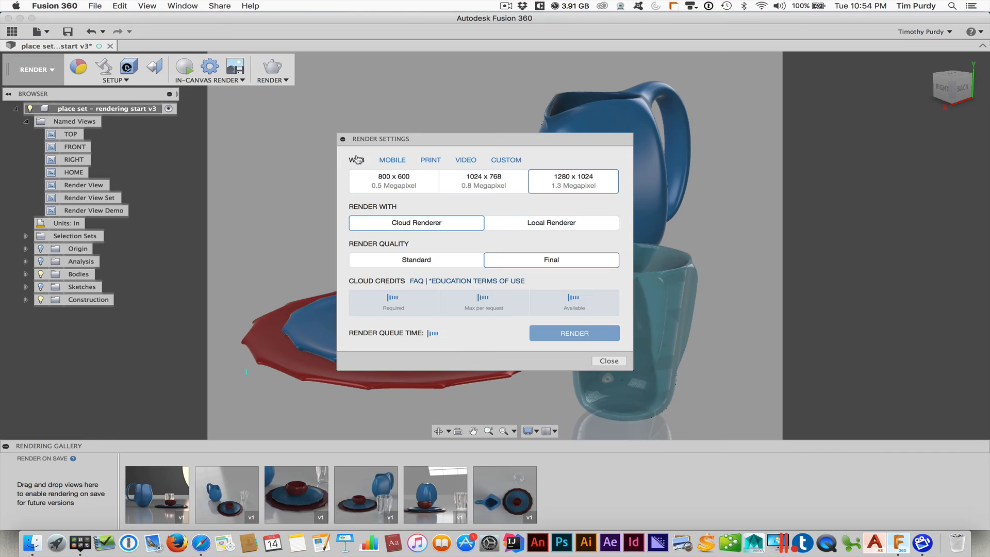
pyautogui.click(387, 179)
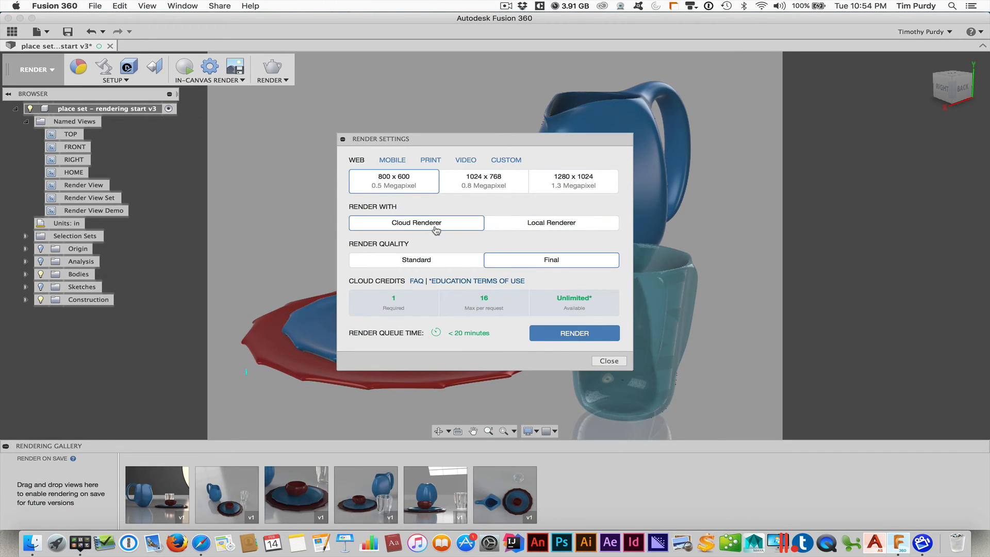
pyautogui.click(534, 225)
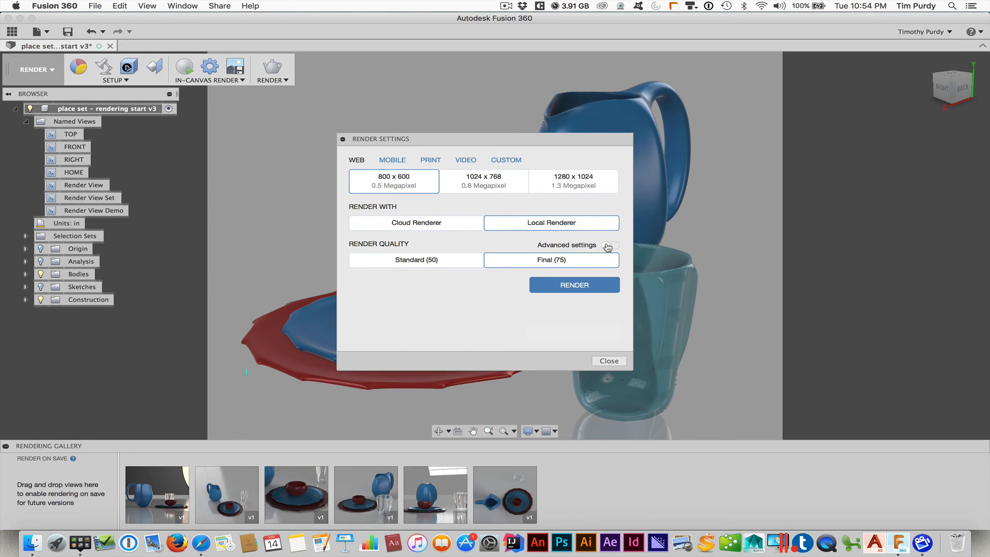
# Start the local render at Final (75) quality after viewing the advanced quality settings, and check its progress in the Rendering Gallery
pyautogui.click(607, 245)
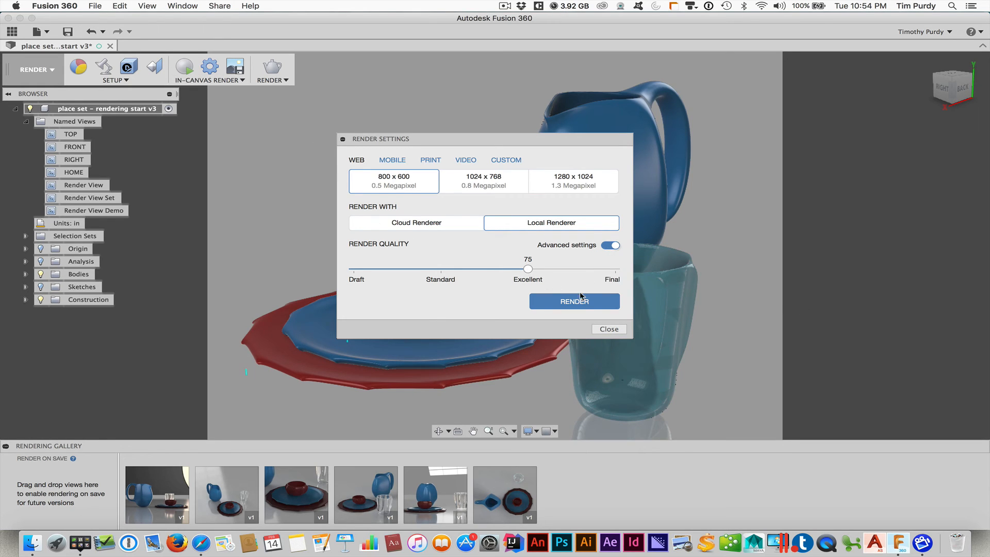
pyautogui.click(612, 245)
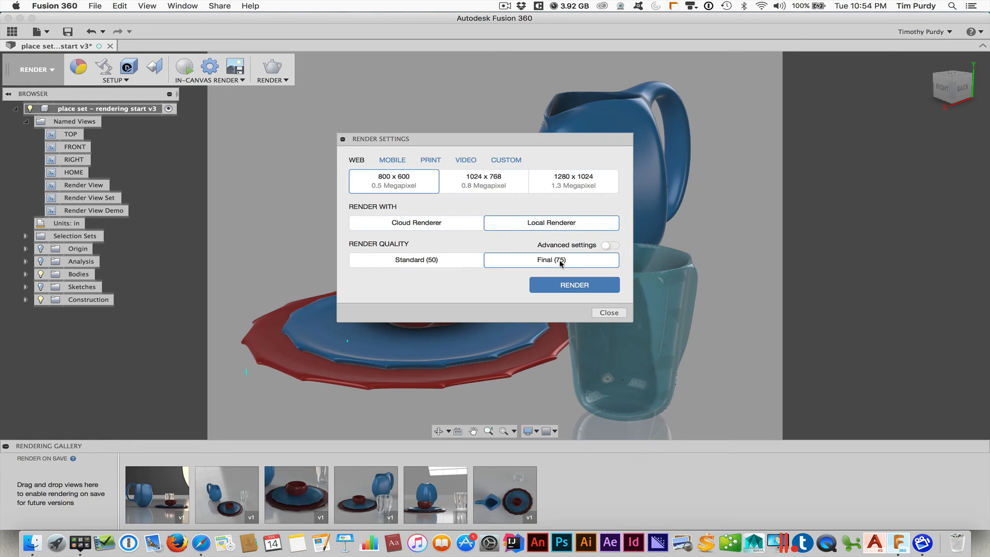
pyautogui.click(550, 288)
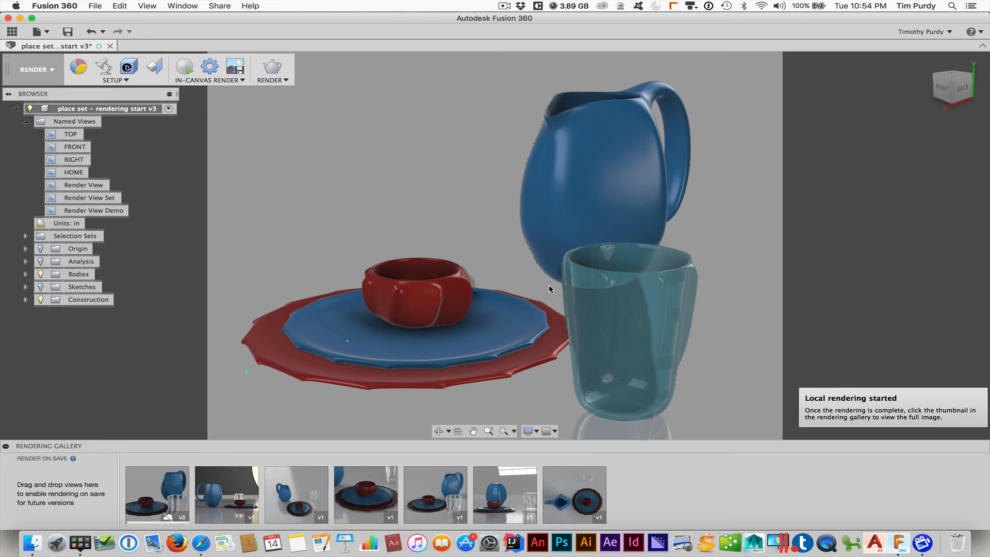
pyautogui.click(157, 497)
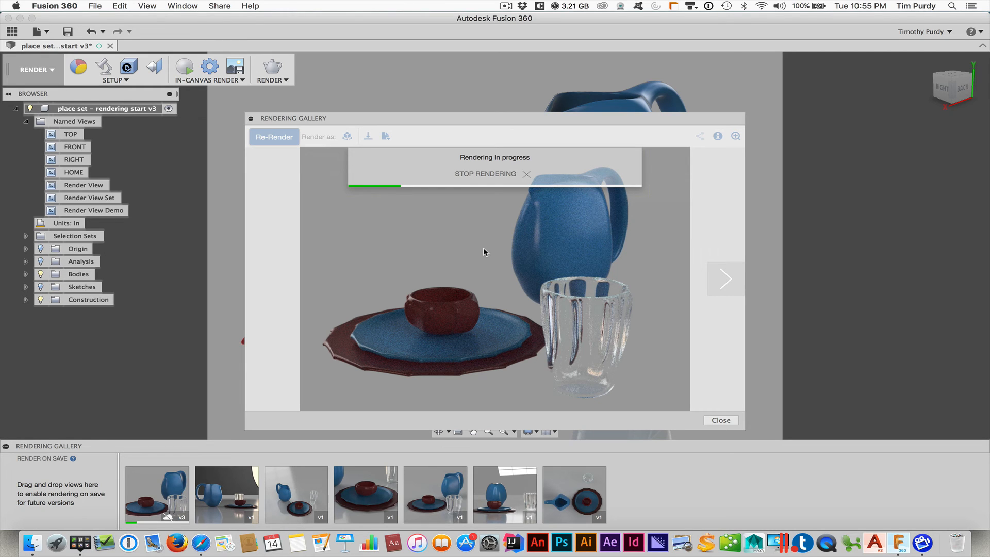
pyautogui.click(714, 417)
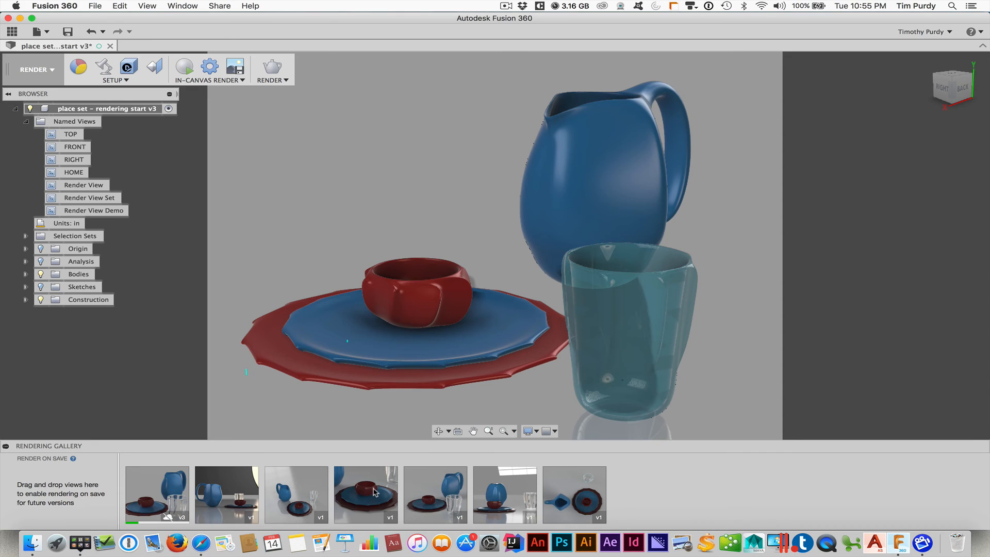
# Open the finished render of the full place setting in the Rendering Gallery and review its download, exposure and delete options
pyautogui.click(433, 496)
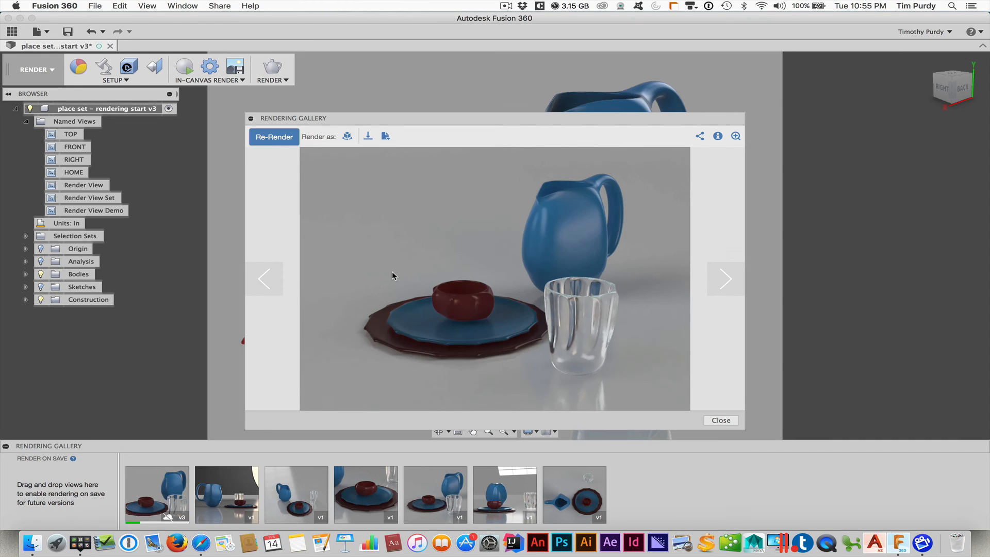
pyautogui.click(368, 137)
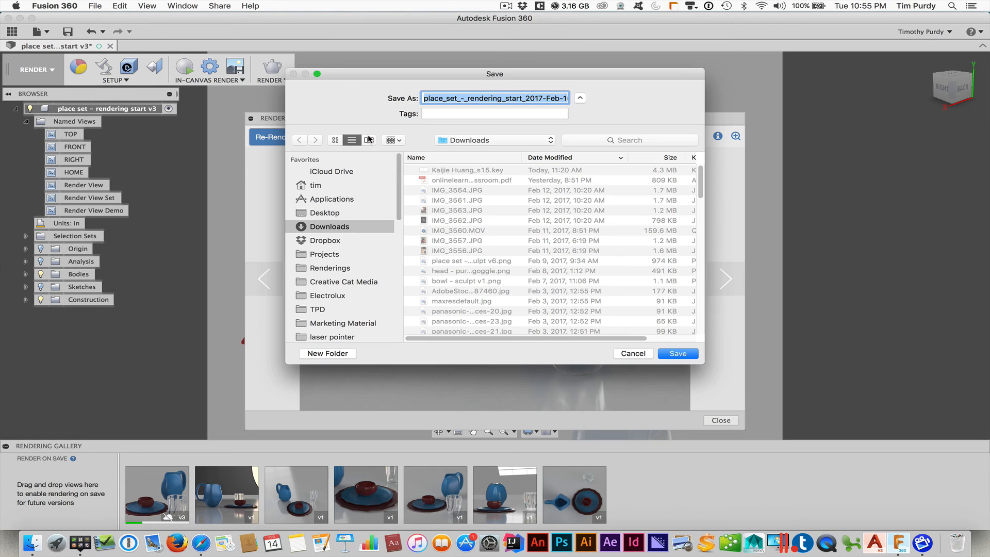
pyautogui.click(634, 353)
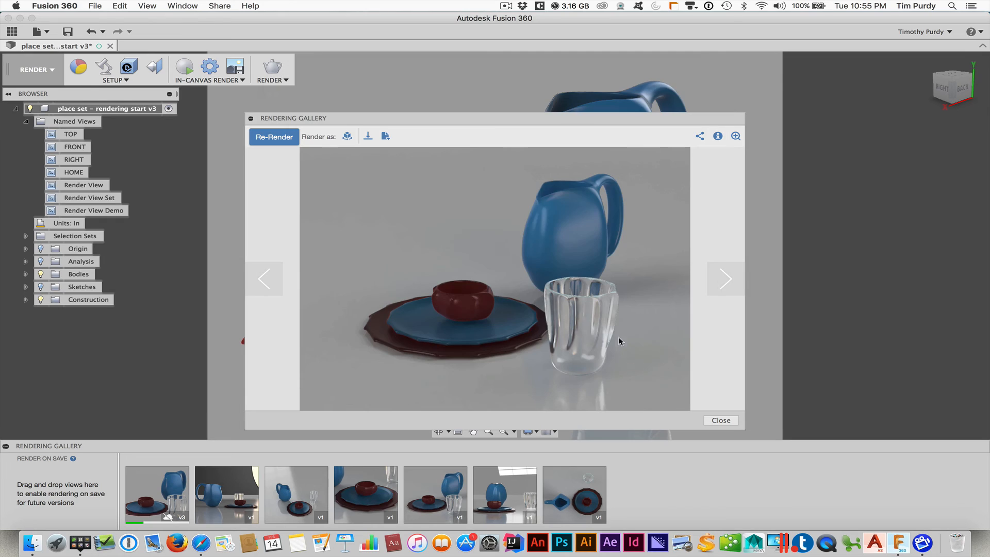
pyautogui.click(385, 137)
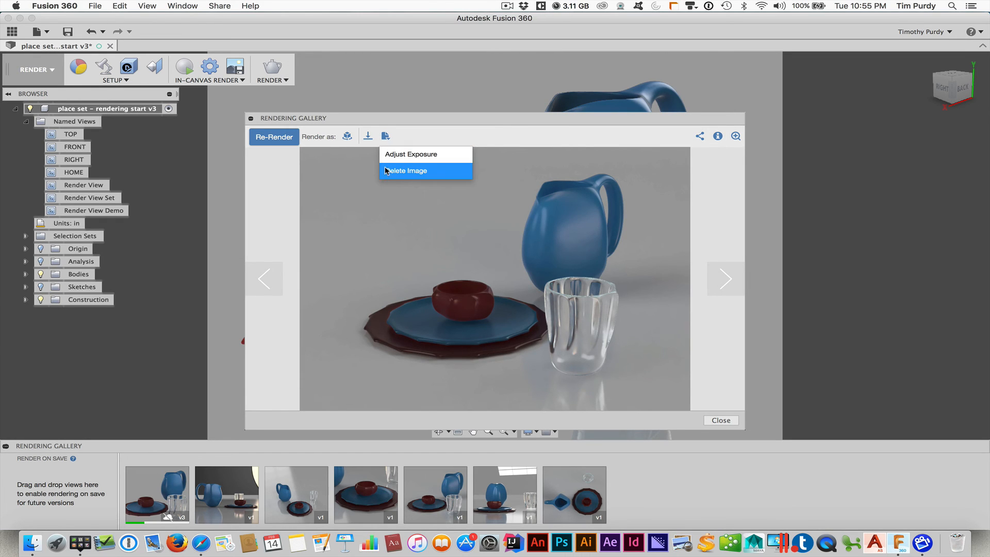
pyautogui.click(400, 134)
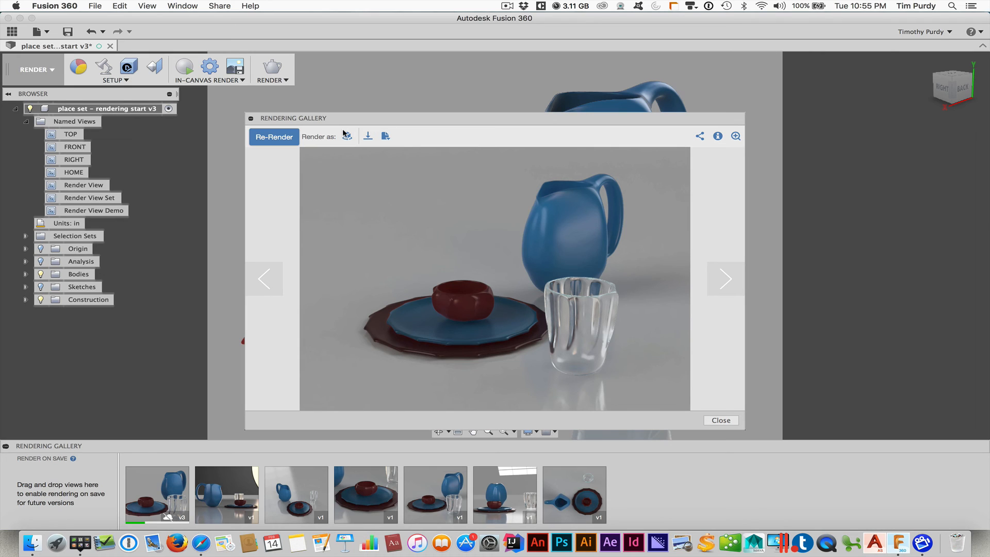
pyautogui.click(721, 421)
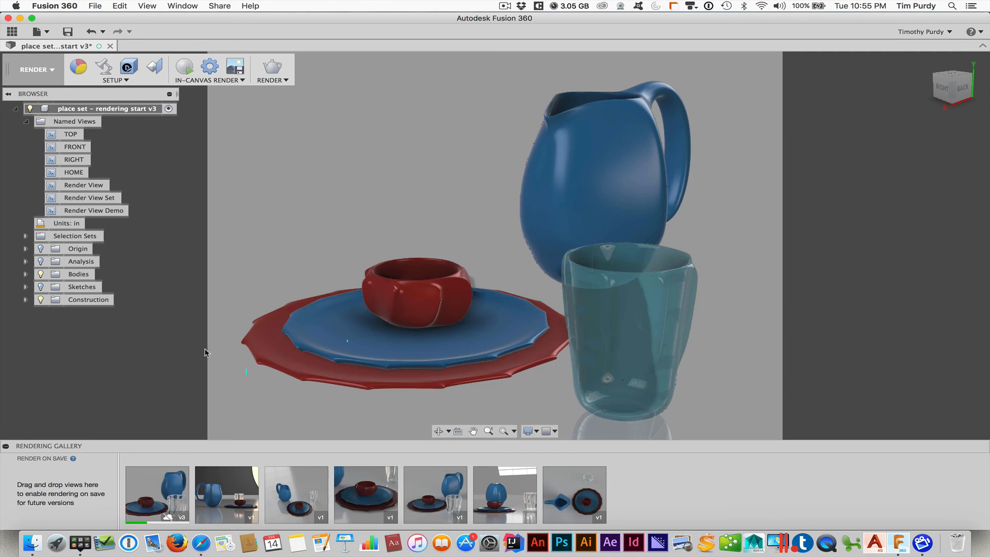
# Expand the Bodies folder and select the plates, glass and bowl in the scene to identify their matching bodies
pyautogui.click(26, 275)
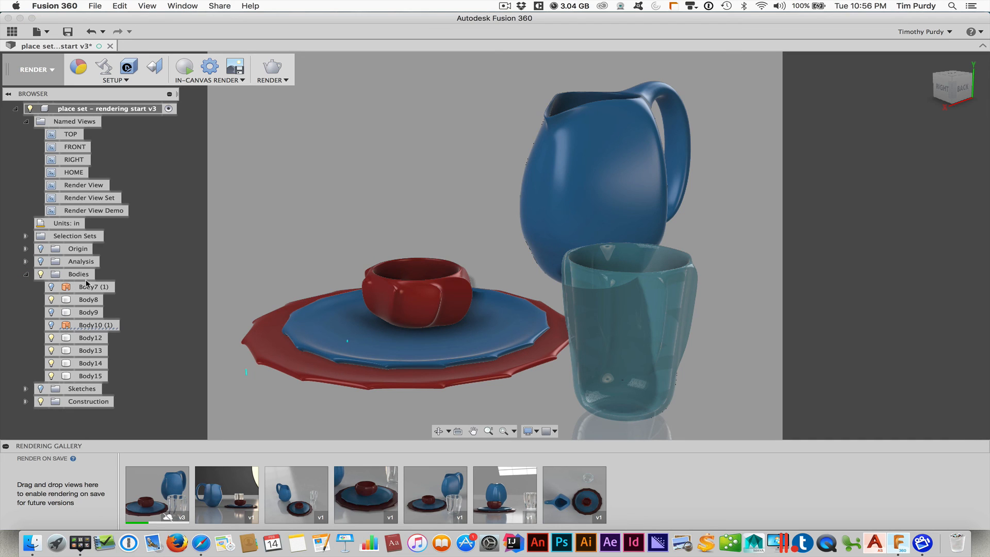
pyautogui.click(342, 337)
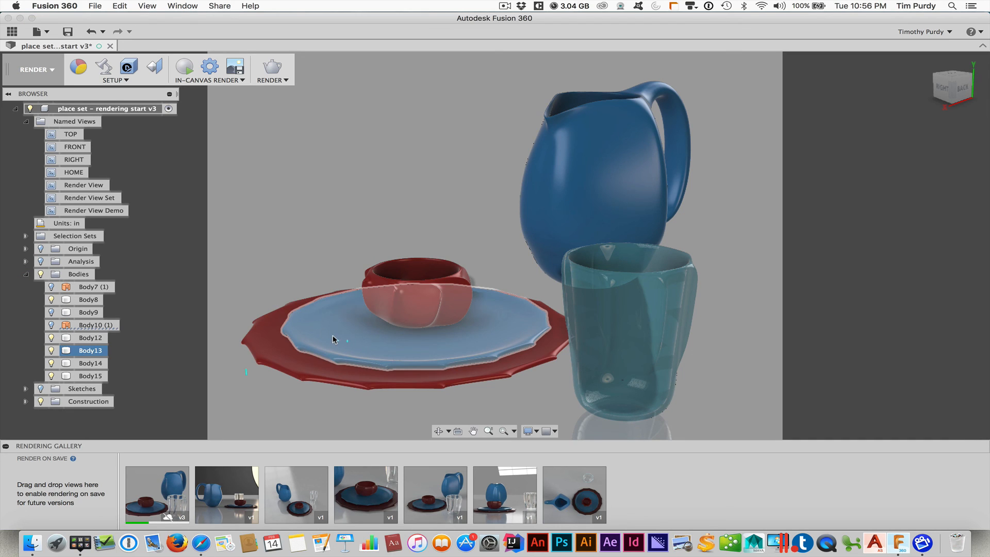
pyautogui.click(145, 305)
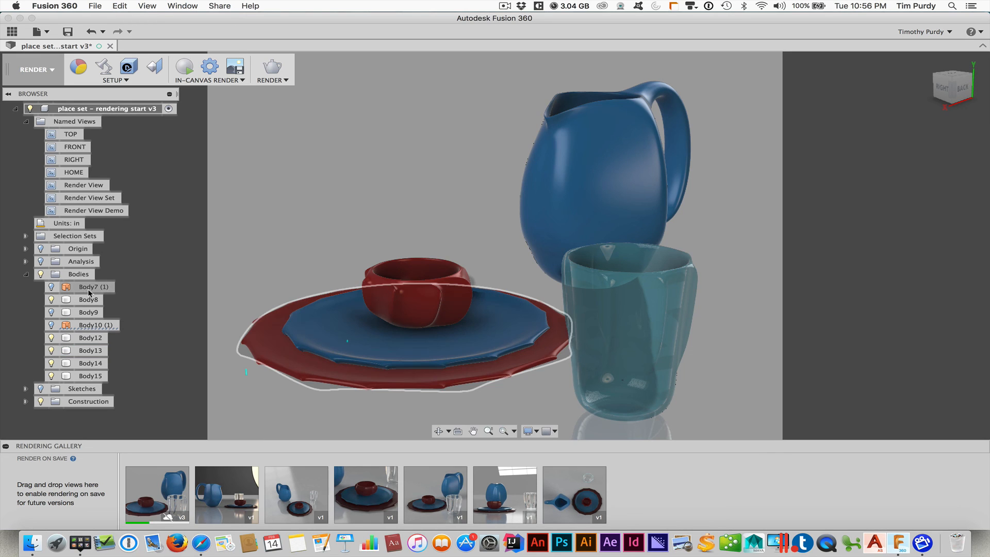
pyautogui.click(270, 362)
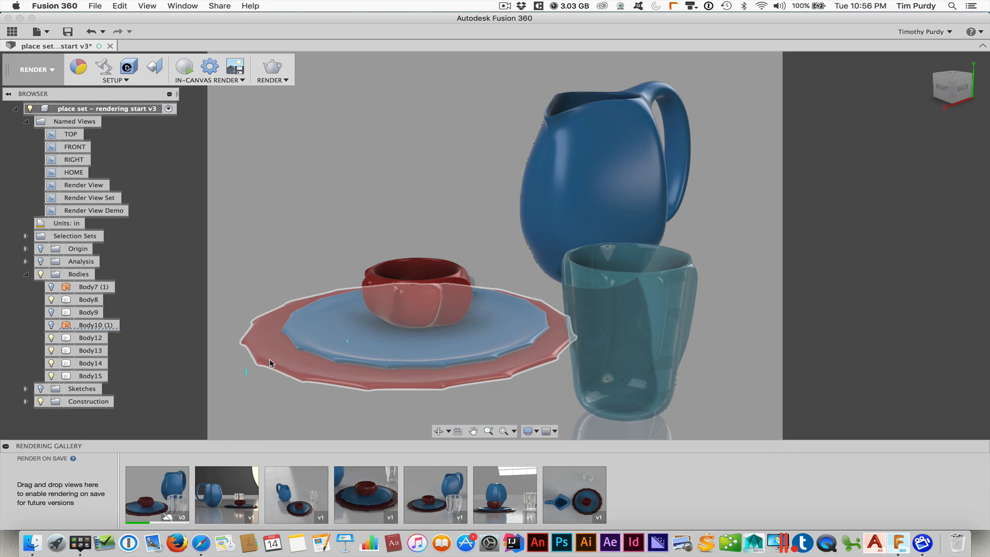
pyautogui.click(593, 355)
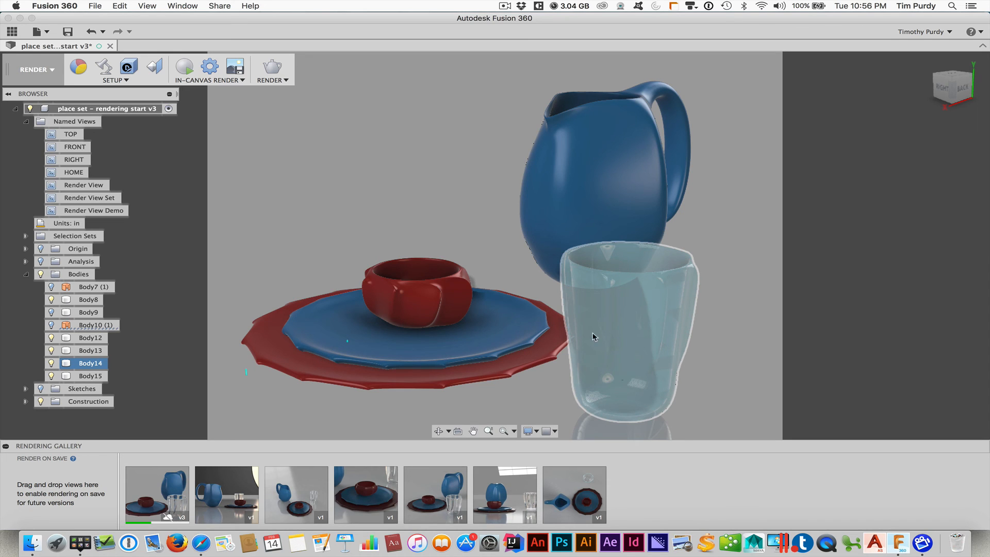
pyautogui.click(558, 318)
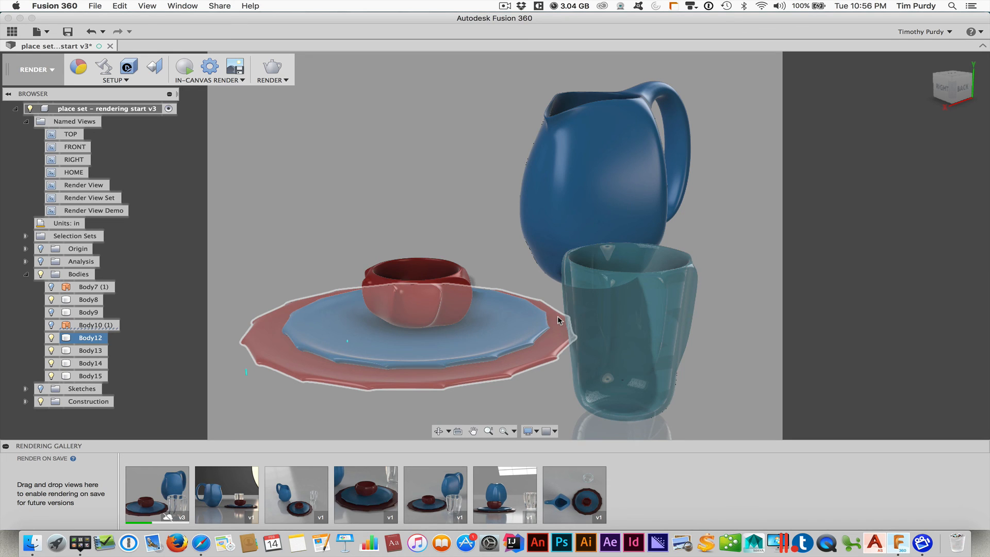
pyautogui.click(557, 316)
pyautogui.click(409, 291)
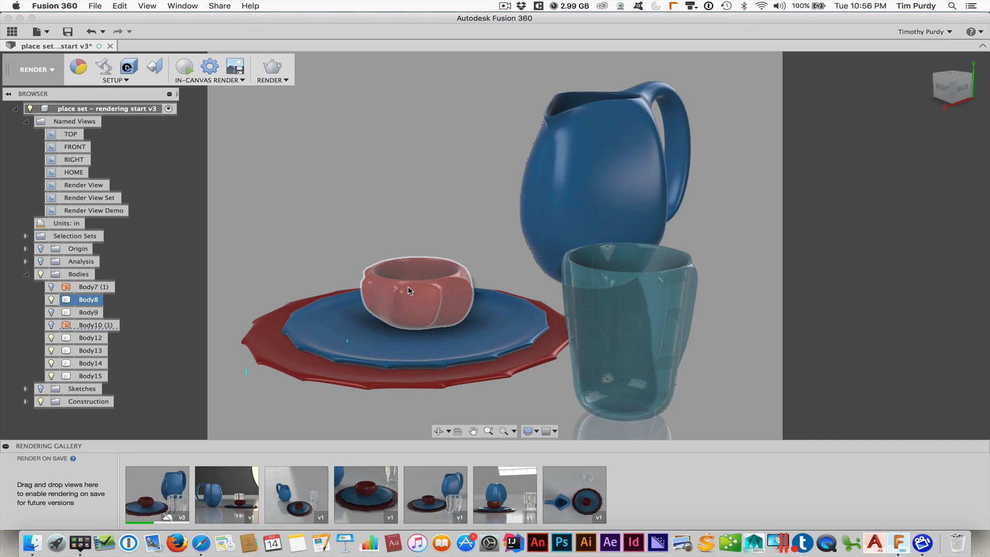
pyautogui.click(312, 311)
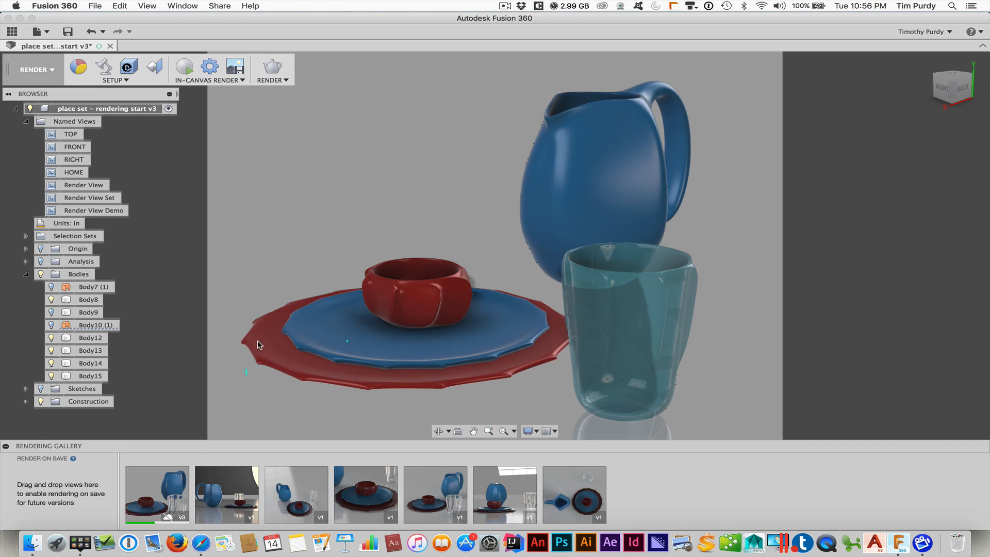
pyautogui.click(292, 346)
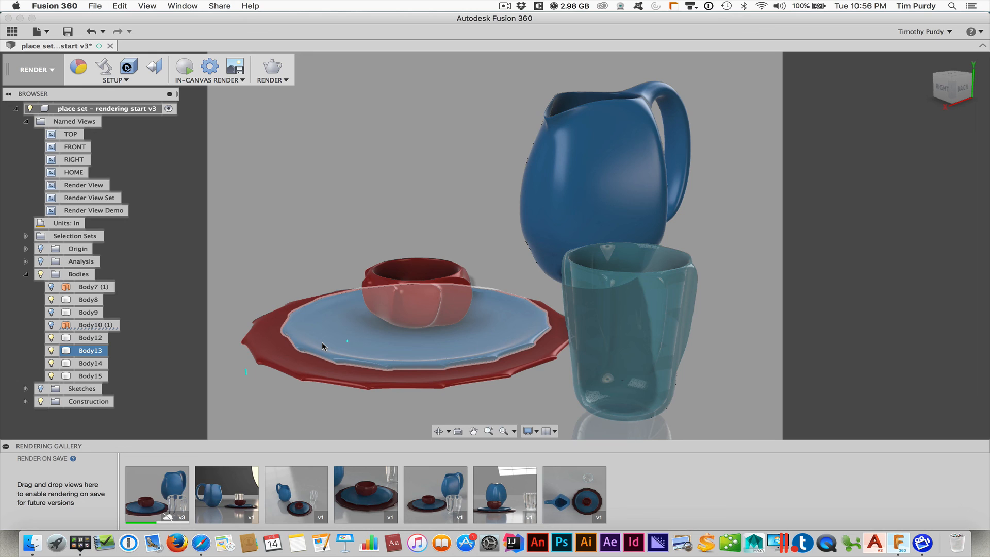
# Check the progress of the running local render, and view the finished close-up plate render for comparison
pyautogui.doubleClick(155, 491)
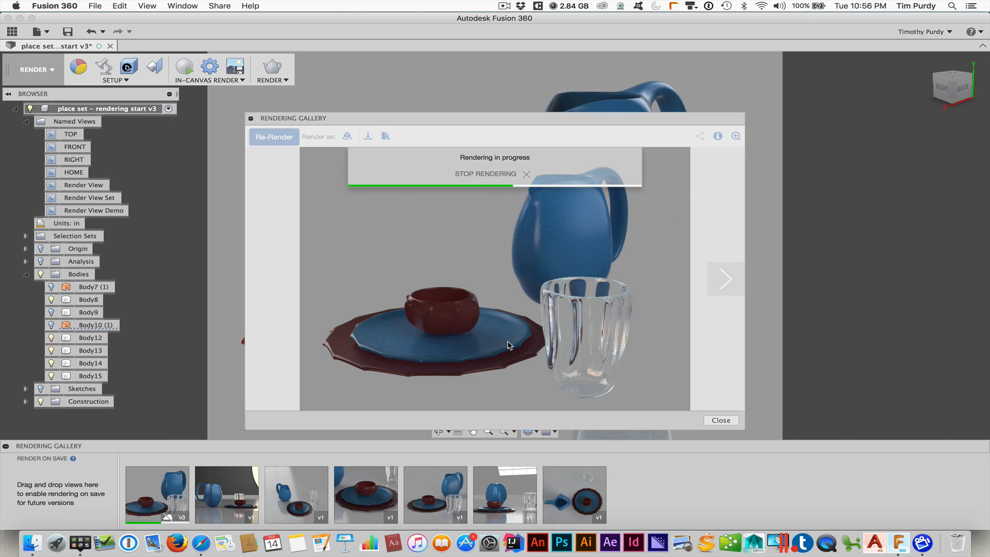
pyautogui.click(721, 420)
pyautogui.click(364, 494)
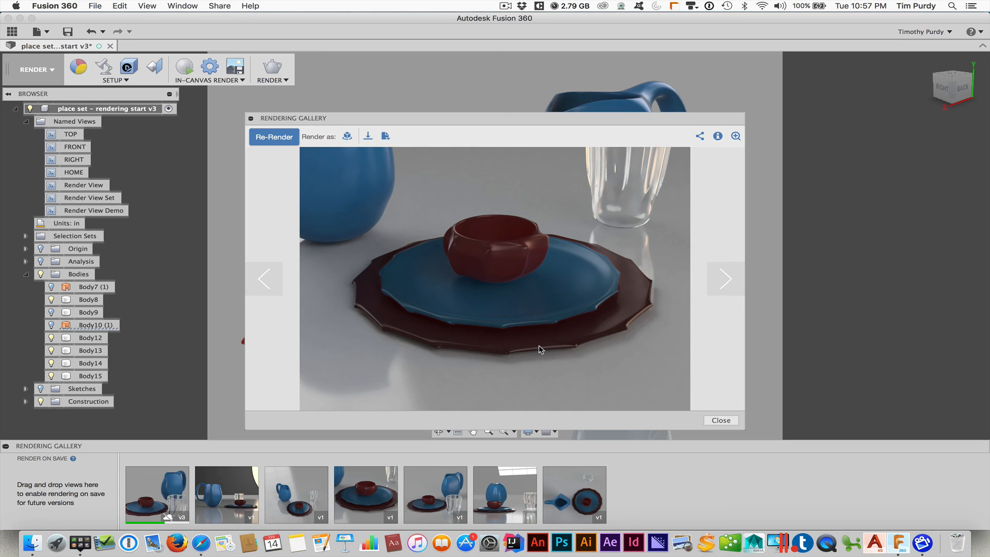
pyautogui.click(720, 420)
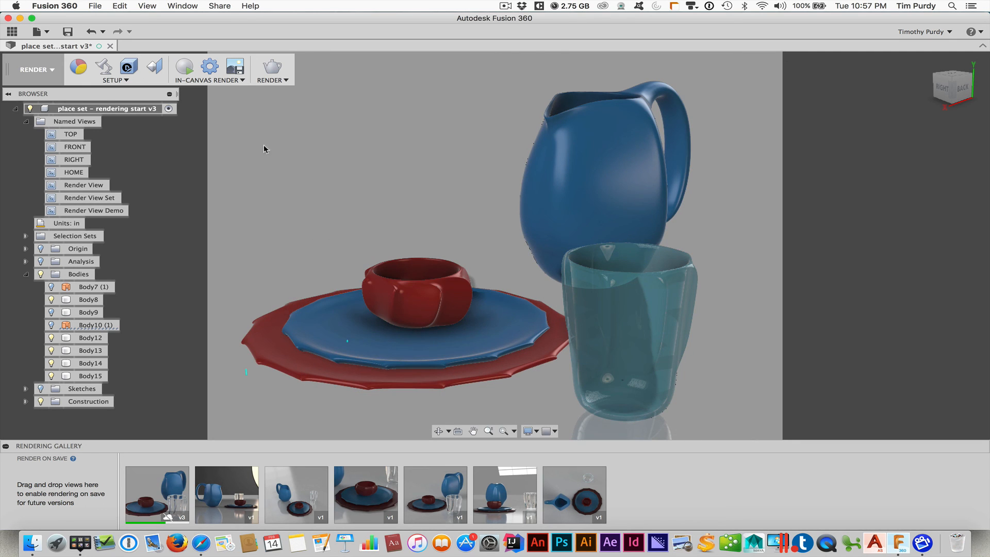